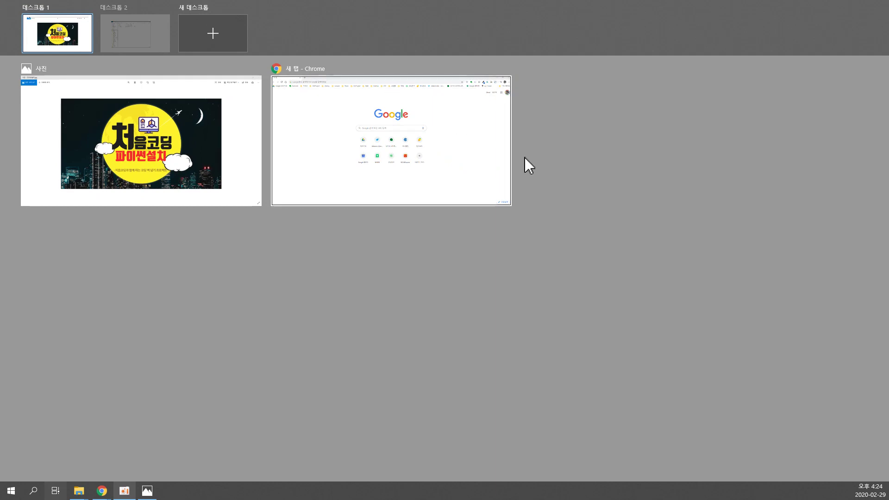
Switch to Chrome and open the python.org website
click(369, 162)
click(234, 24)
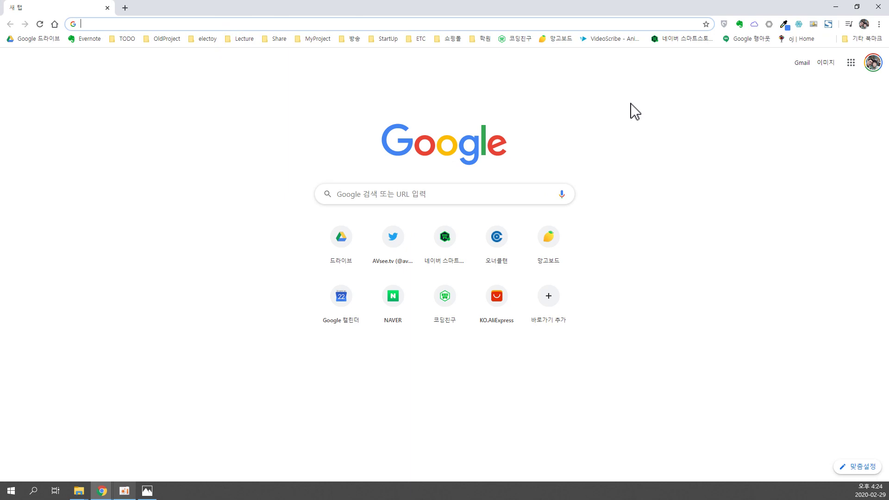
text(펀초스)
key(BackSpace)
key(BackSpace)
key(BackSpace)
key(BackSpace)
key(BackSpace)
text(python.org)
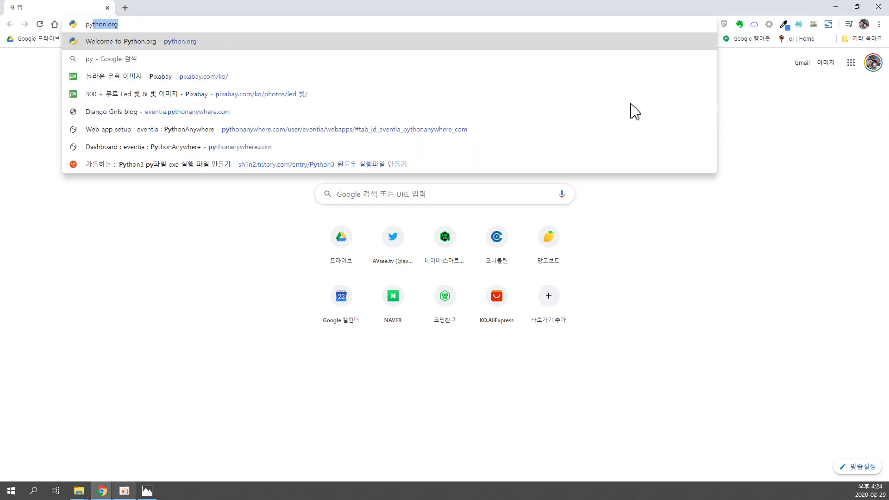
key(Return)
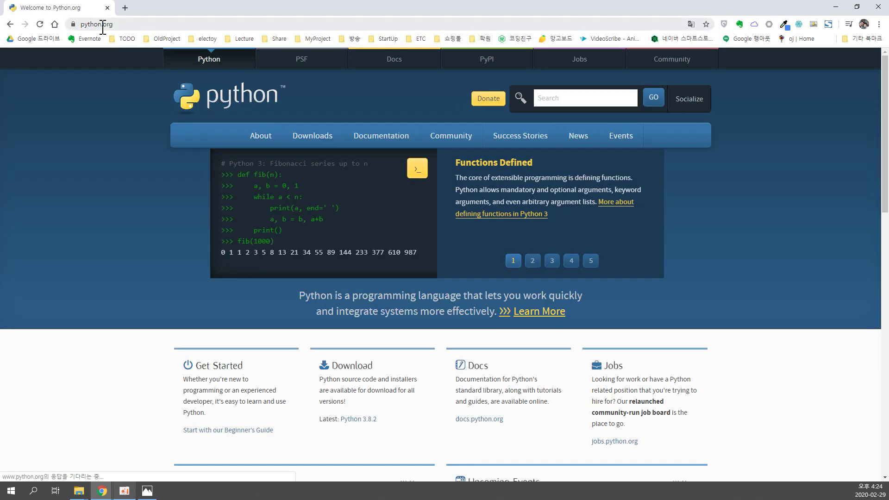
Search Google for "python" and open the official "Welcome to Python.org" result
click(103, 26)
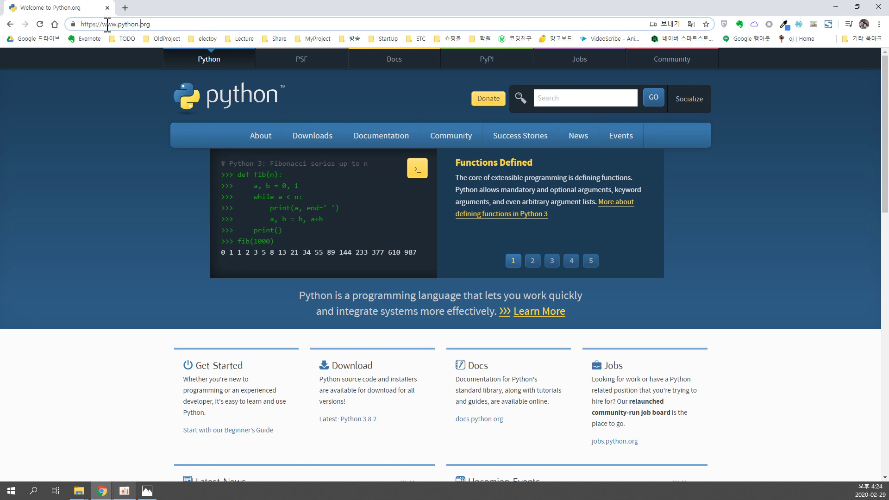
drag(156, 24, 3, 28)
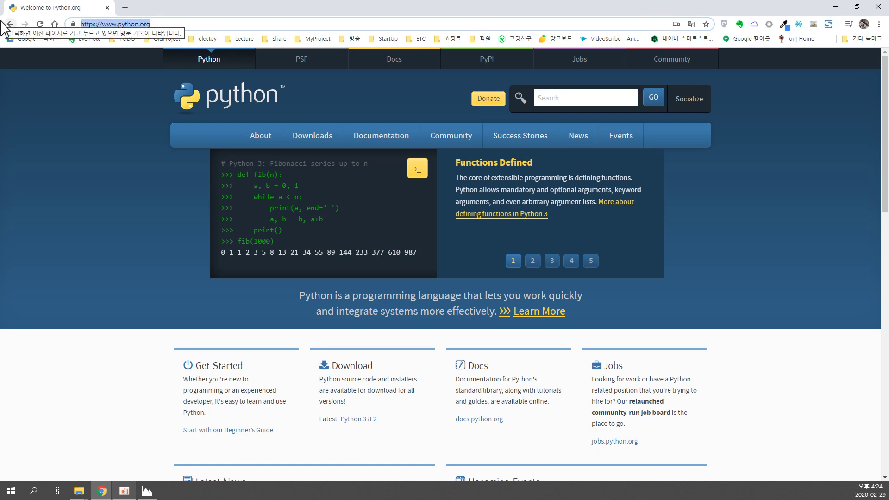
text(python)
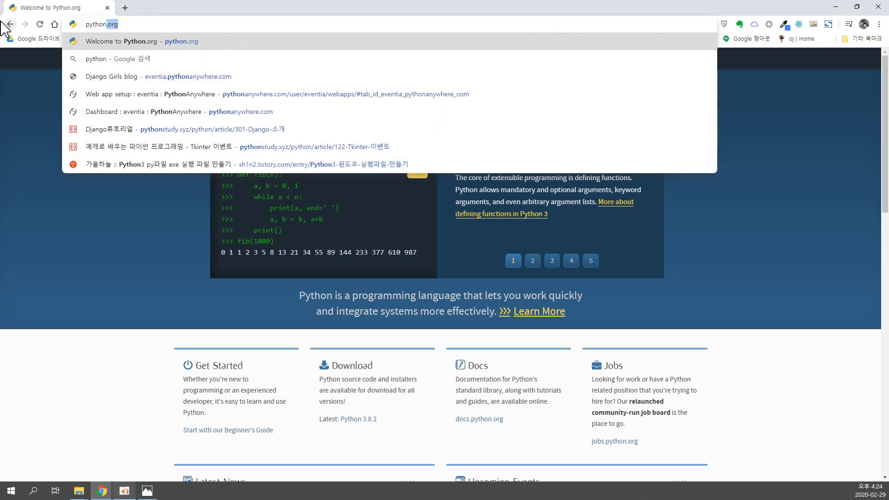
key(Delete)
key(Return)
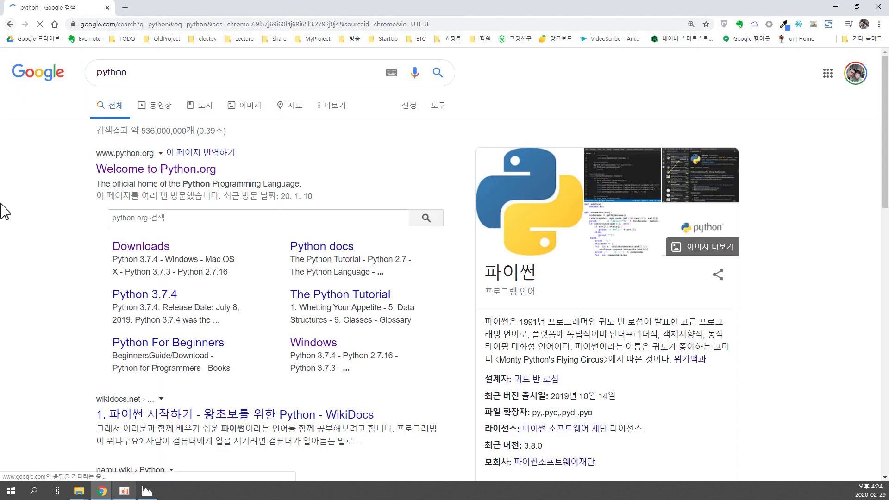
drag(94, 159, 162, 153)
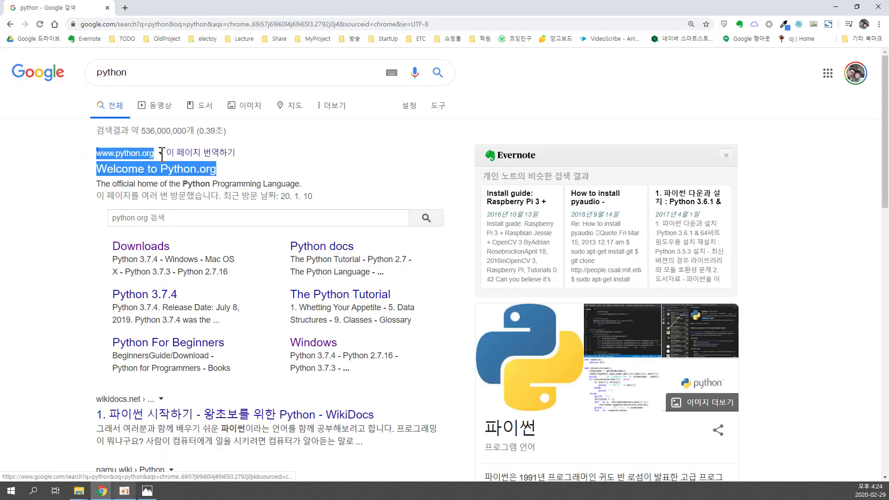
click(153, 170)
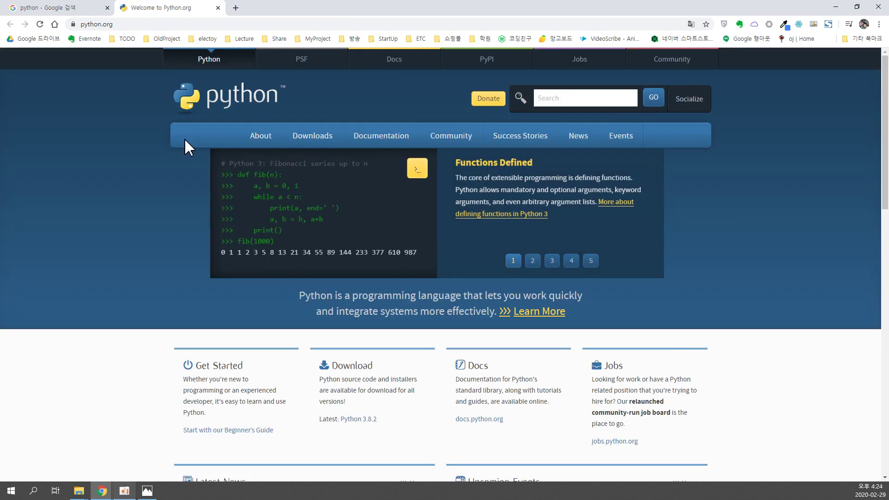
Open the Windows releases page of the Python downloads
mouse_move(261, 145)
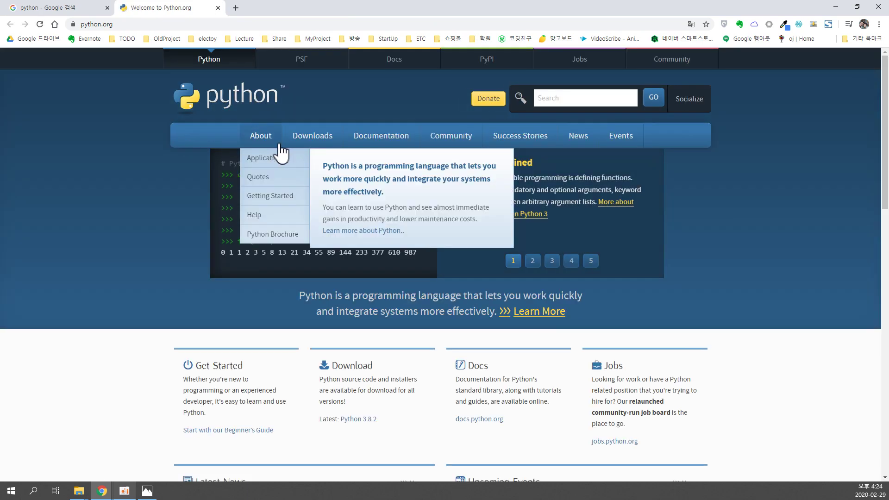
mouse_move(312, 139)
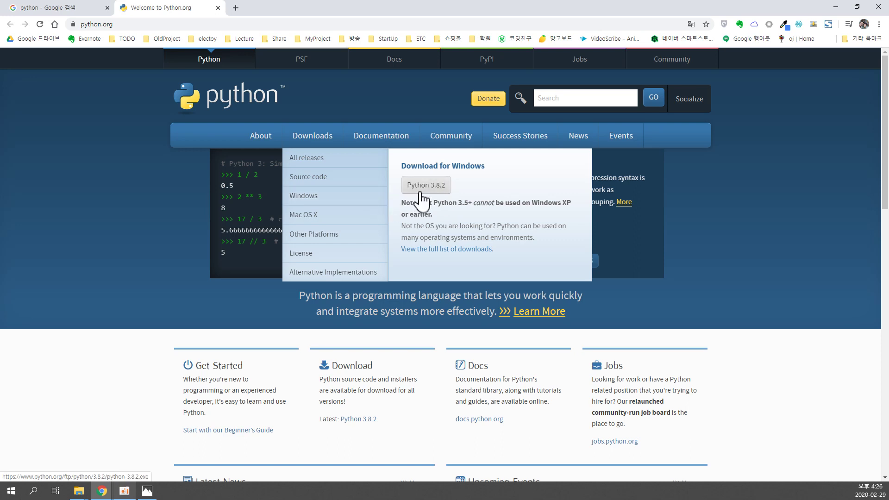
click(370, 200)
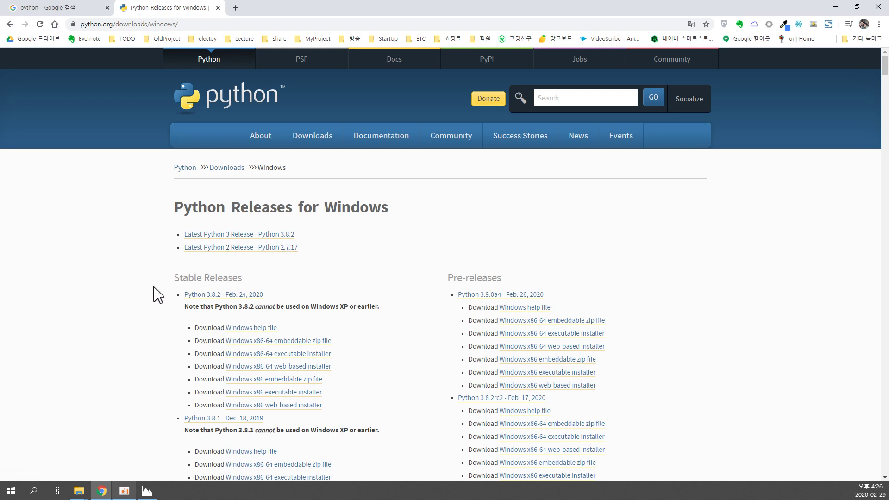
Look through the stable Windows releases down to Python 3.6.8 and check which versions offer installer files
scroll(157, 294, down, 2)
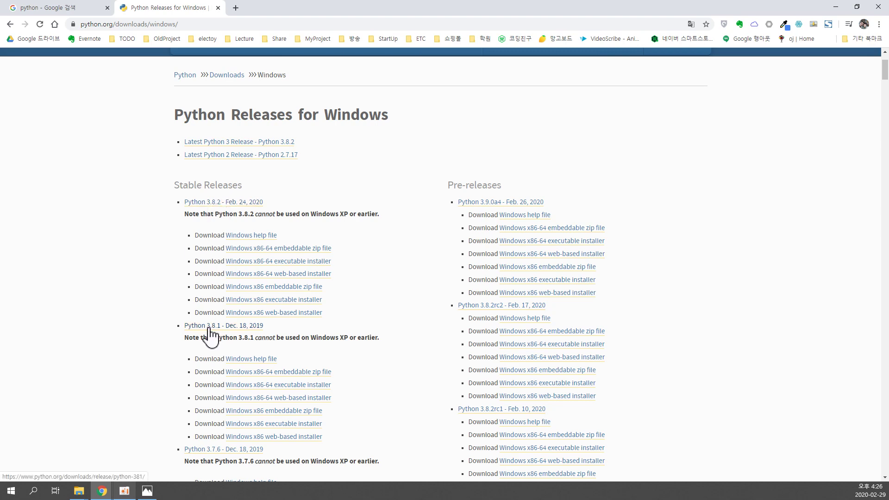
scroll(183, 298, down, 5)
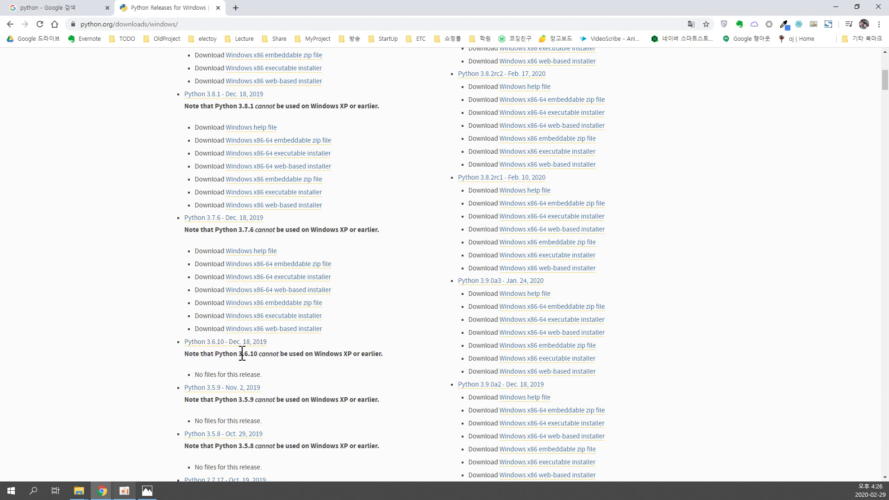
scroll(156, 343, down, 2)
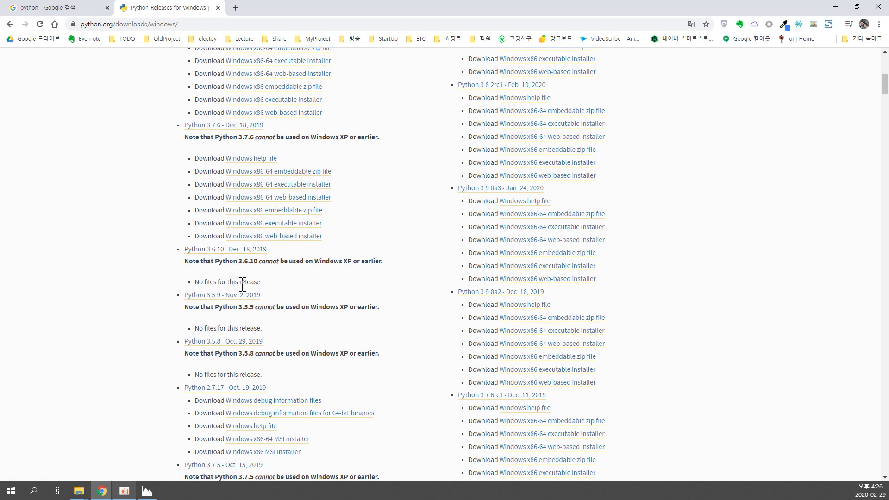
scroll(137, 306, down, 2)
scroll(138, 304, down, 1)
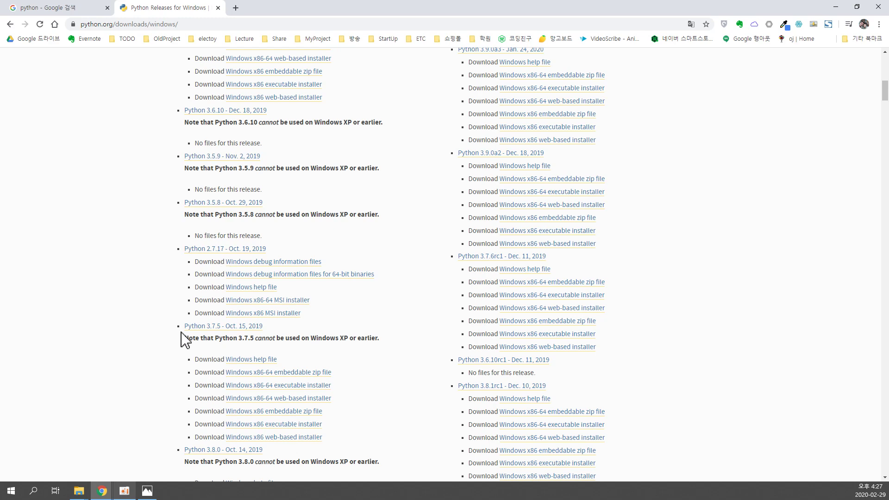
scroll(182, 339, down, 4)
scroll(185, 341, down, 4)
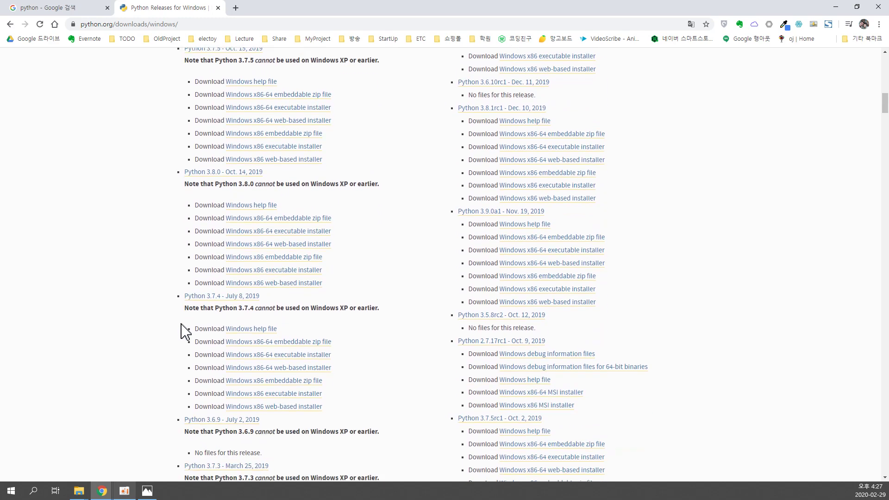
scroll(167, 294, down, 2)
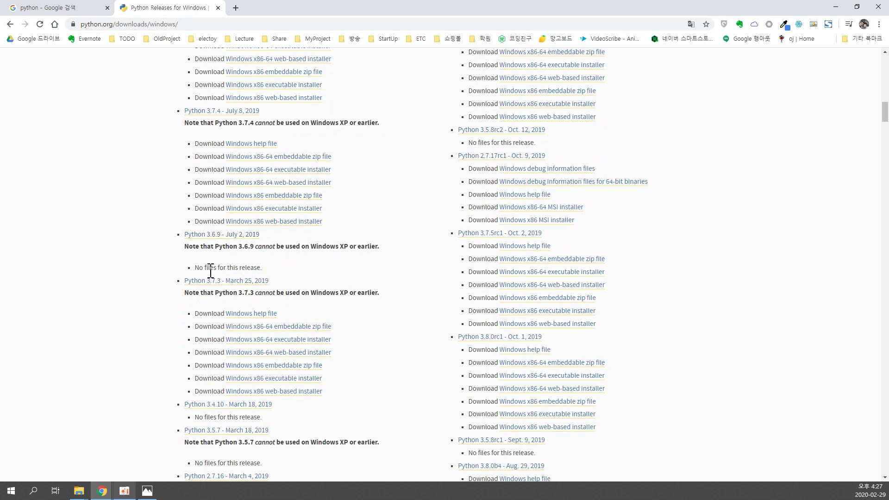
scroll(167, 280, down, 5)
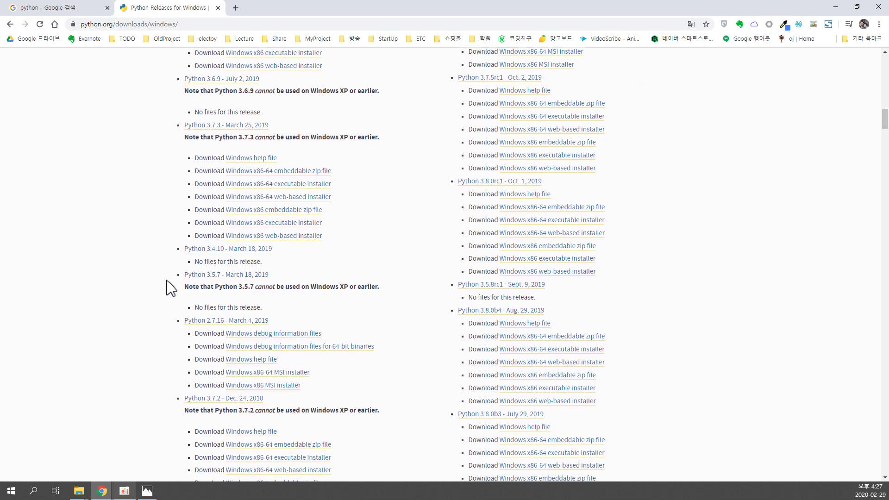
scroll(167, 281, down, 4)
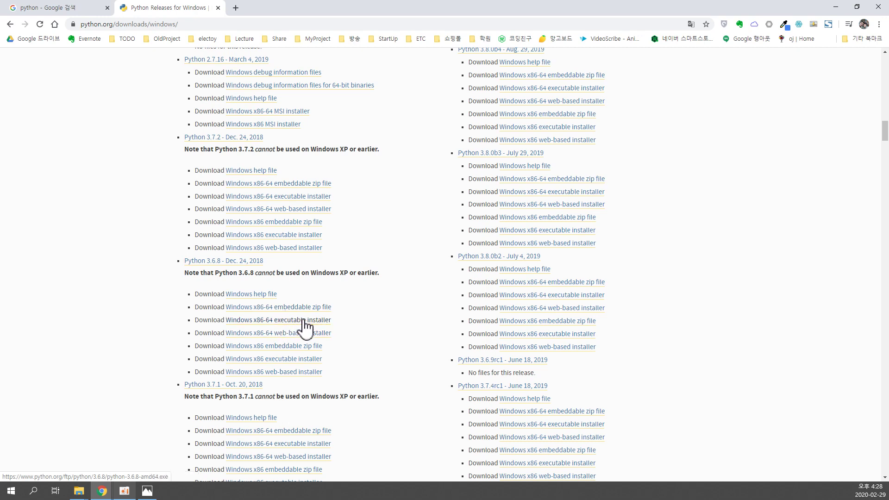
Download the Windows x86-64 executable installer of Python 3.6.8 to the 다운로드 folder, replacing the existing python-3.6.8-amd64.exe
click(303, 321)
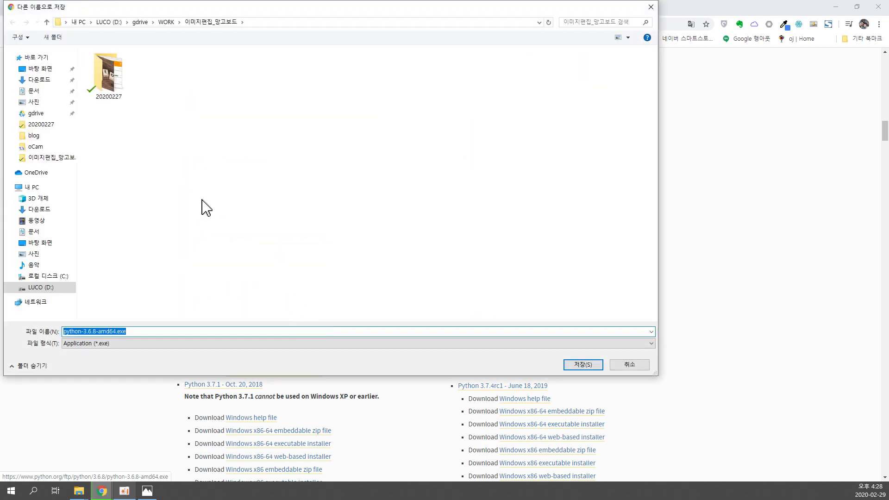
click(115, 23)
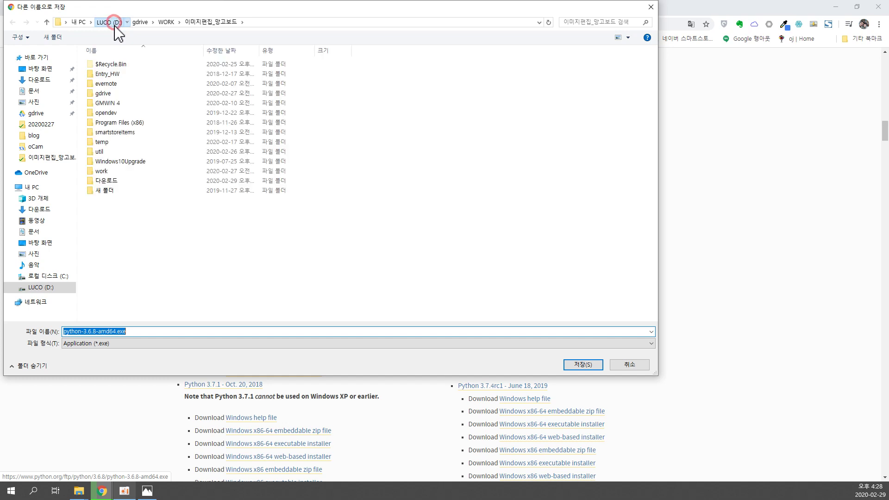
click(105, 182)
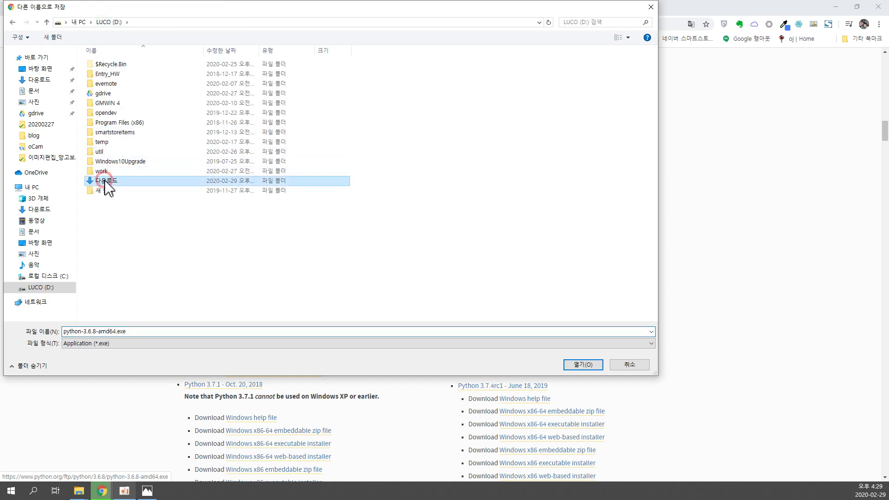
click(34, 81)
click(576, 365)
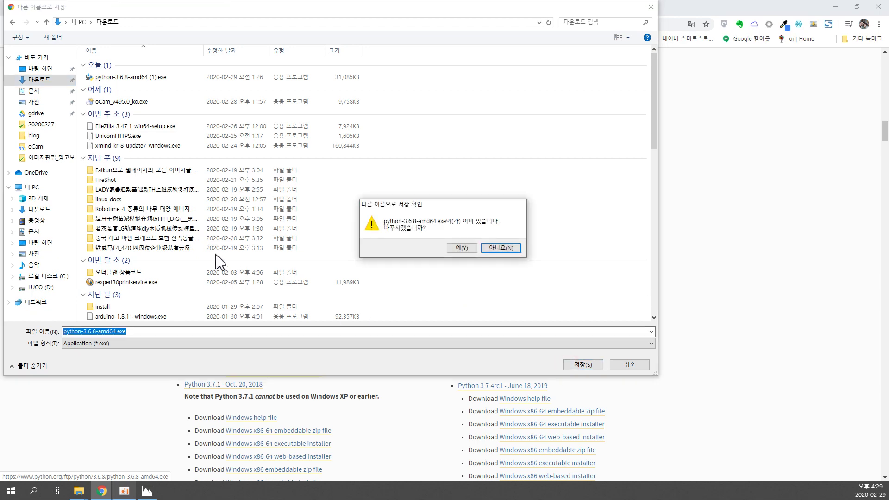
click(458, 249)
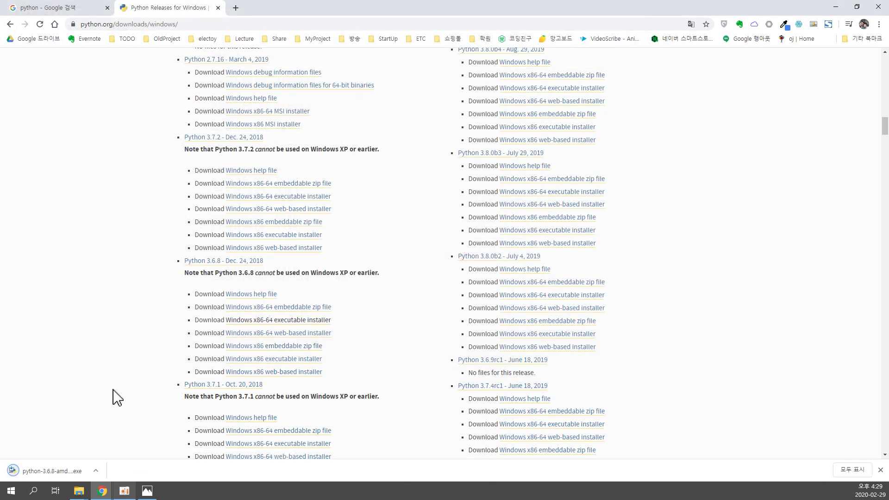
Show the downloaded installer in its folder and run python-3.6.8-amd64.exe
click(95, 471)
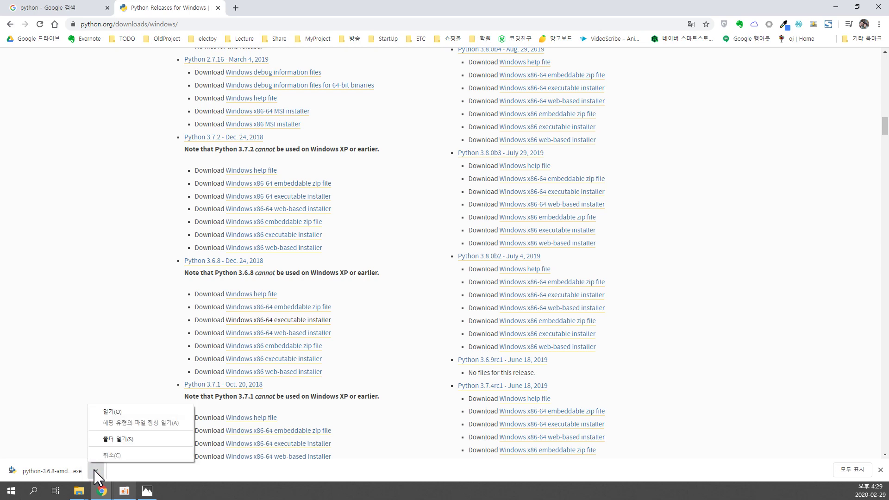
click(133, 444)
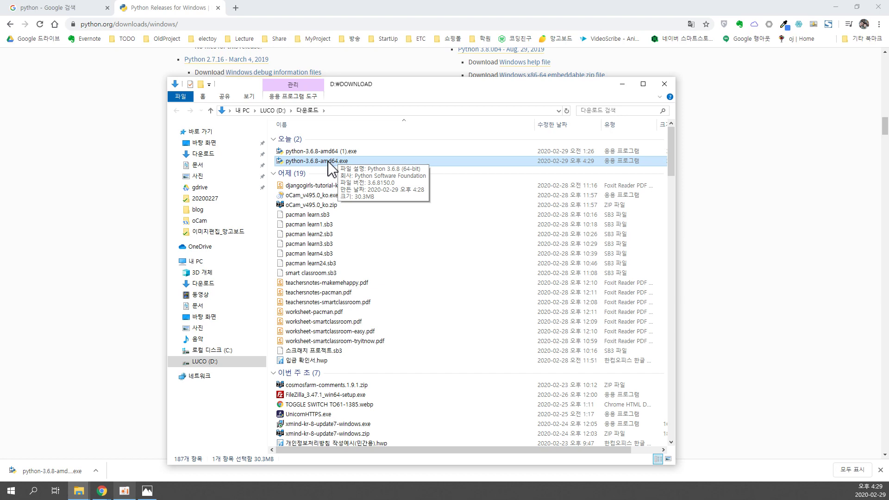
double_click(330, 162)
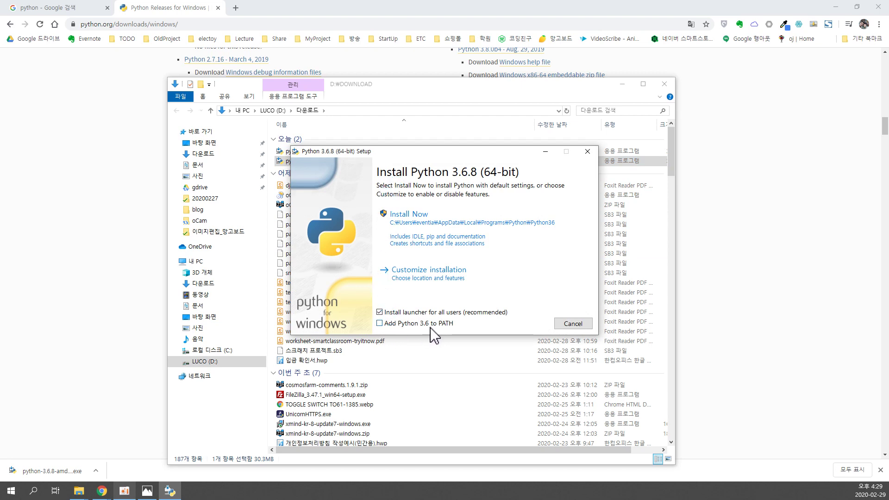
Enable adding Python 3.6 to PATH, choose a customized installation and accept the default optional features
click(379, 324)
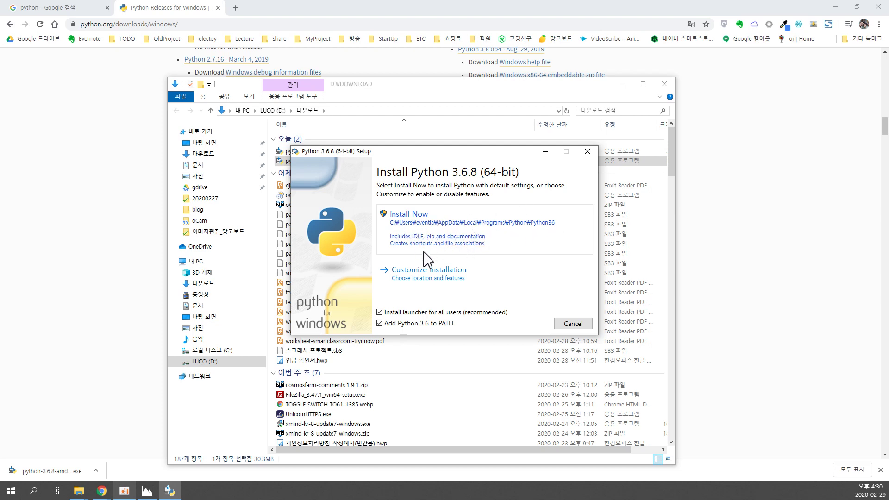
click(419, 278)
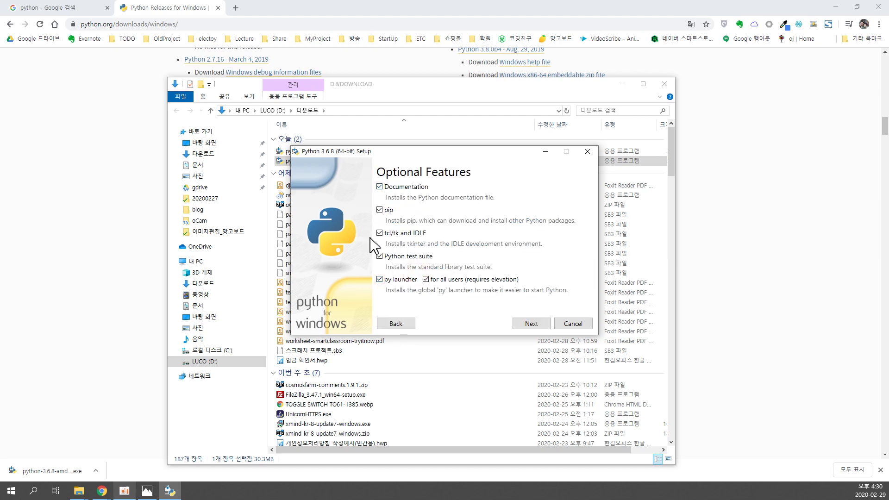
click(532, 324)
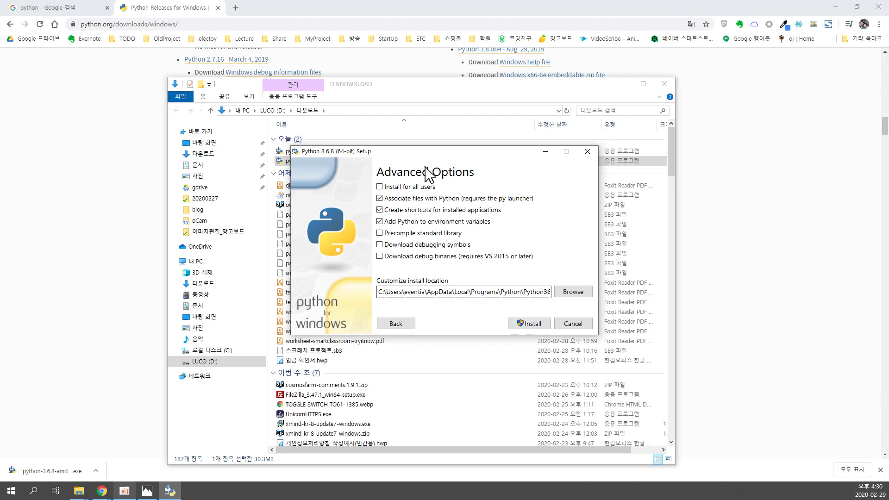
Enable installation for all users and set the install location to C:\Python\Python36
click(380, 186)
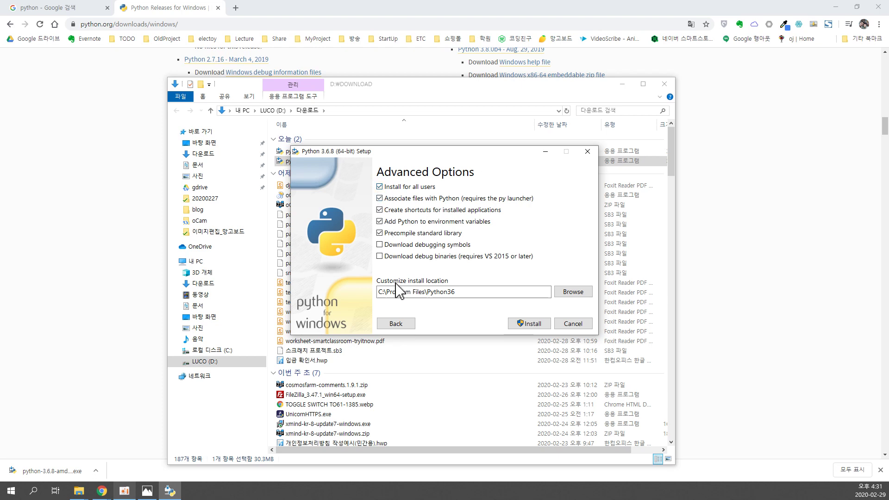
drag(387, 292, 455, 292)
click(469, 292)
drag(388, 292, 421, 294)
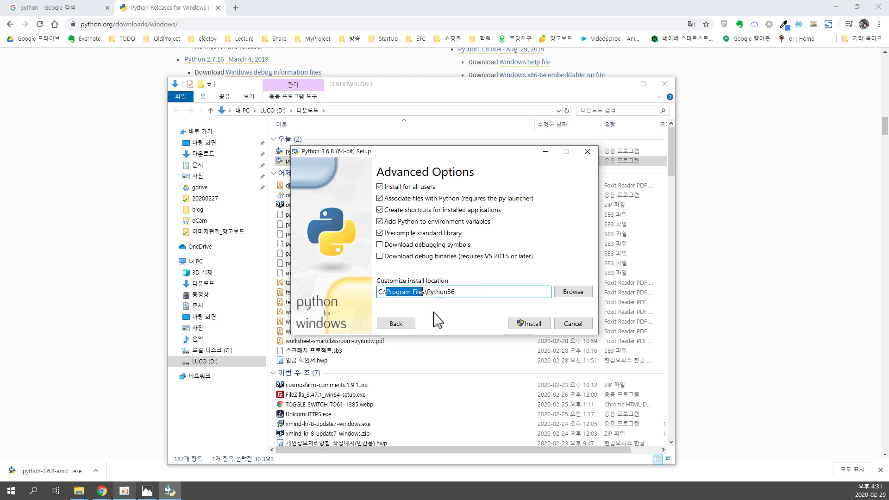
key(BackSpace)
text(P)
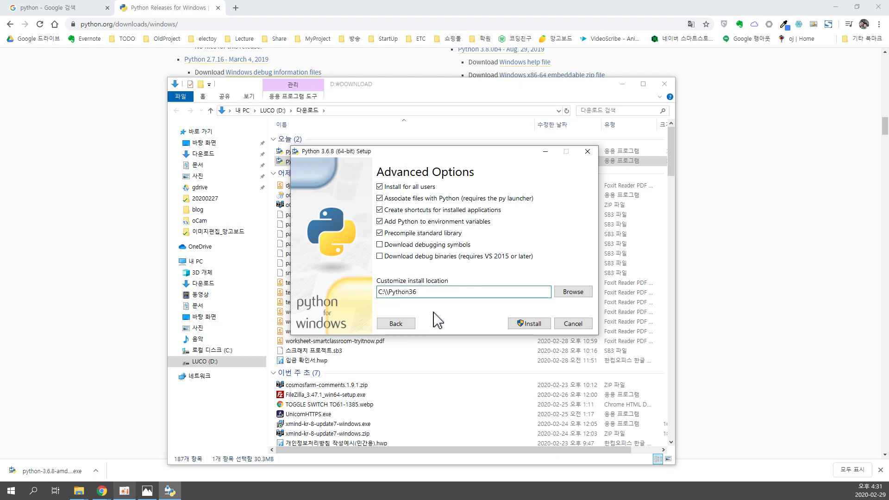
text(ython)
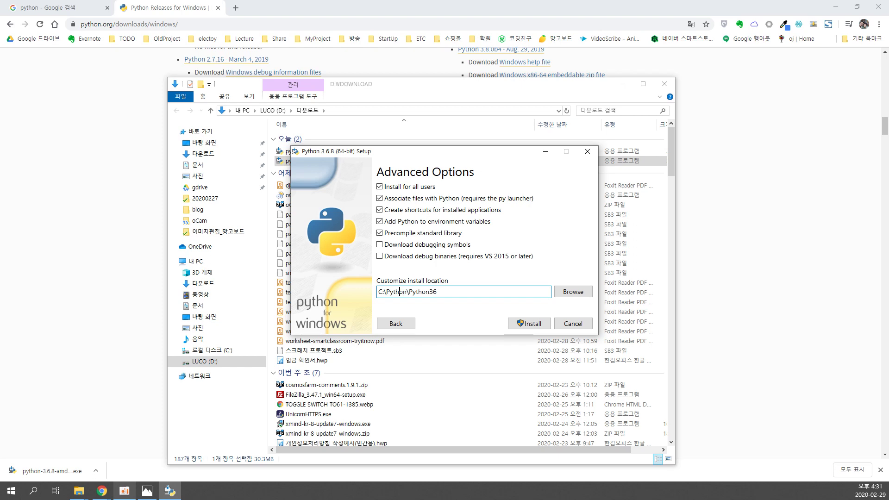
click(384, 292)
drag(385, 291, 409, 291)
click(407, 291)
drag(416, 292, 438, 292)
click(445, 291)
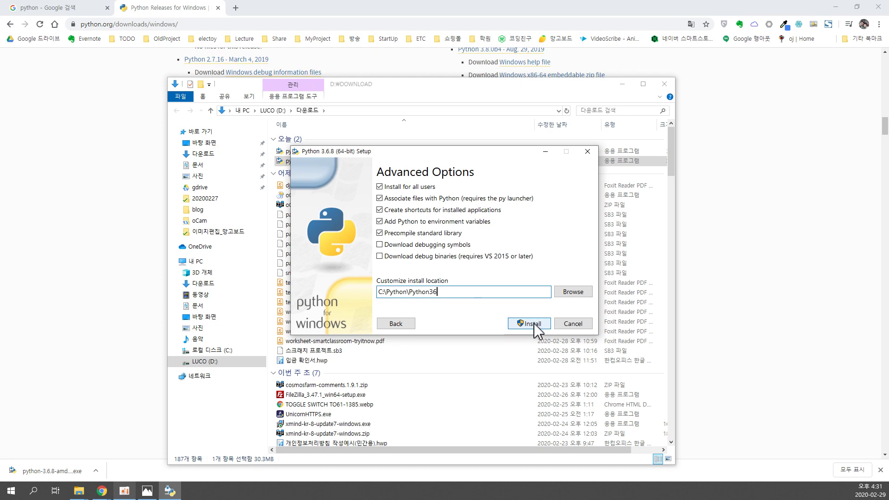
drag(407, 292, 449, 295)
click(448, 295)
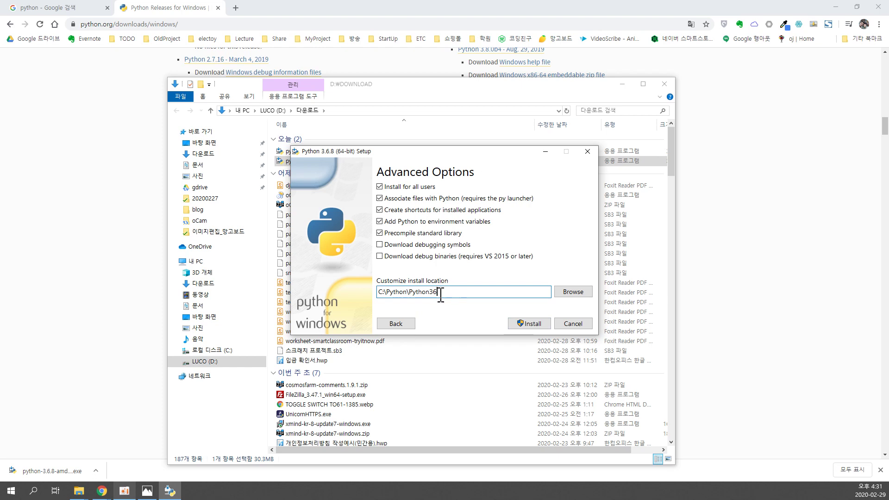
drag(429, 292, 444, 293)
click(447, 293)
drag(408, 293, 438, 296)
click(432, 292)
double_click(411, 293)
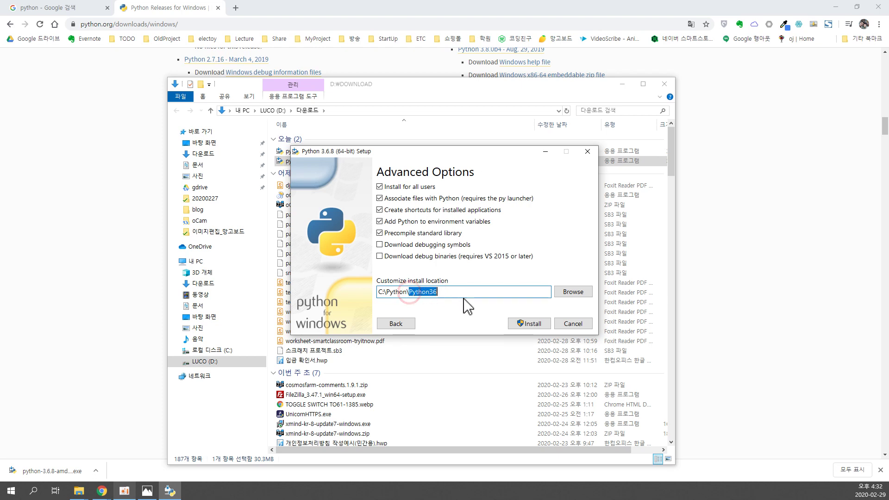
click(436, 295)
drag(381, 293, 433, 295)
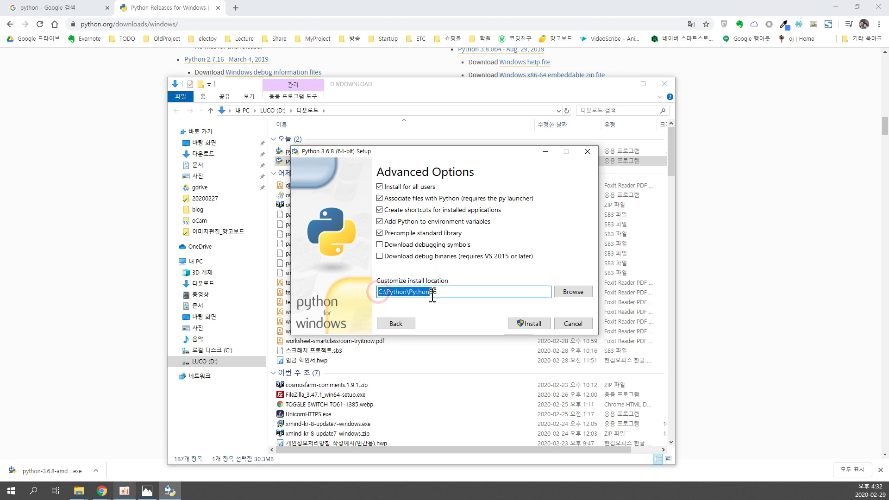
click(401, 293)
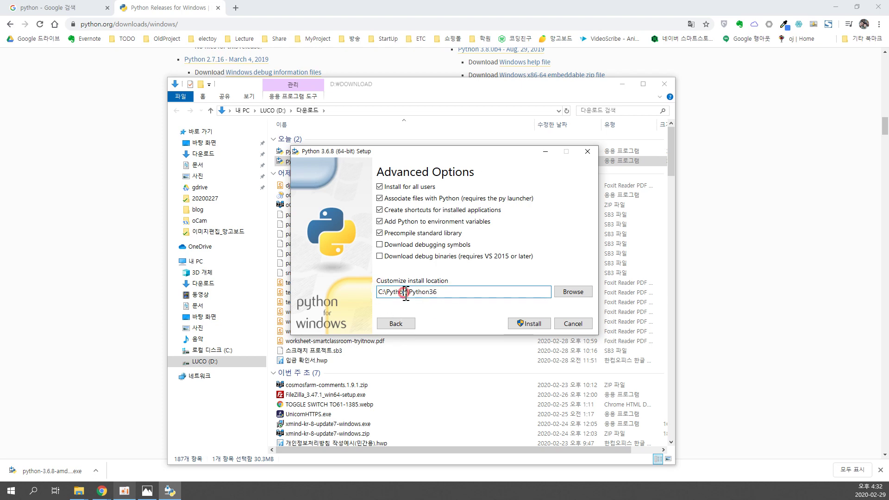
Install Python 3.6.8 with the chosen advanced options and close the setup once it has finished
click(532, 324)
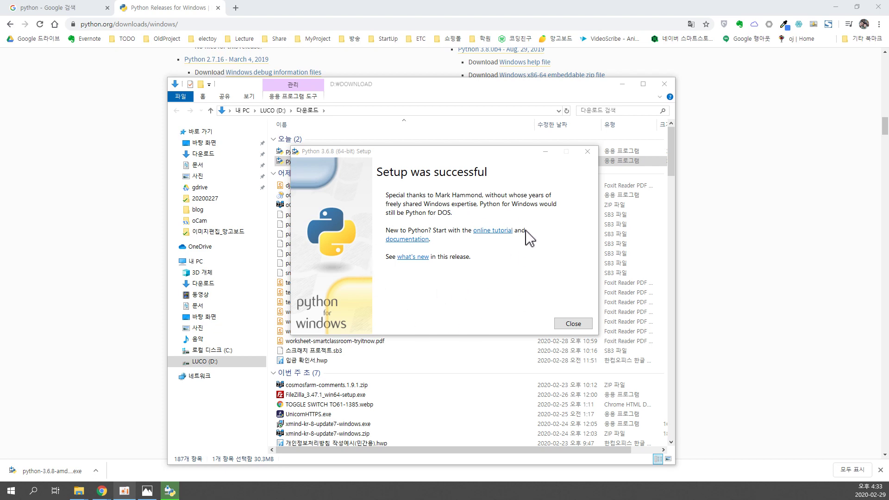
click(572, 325)
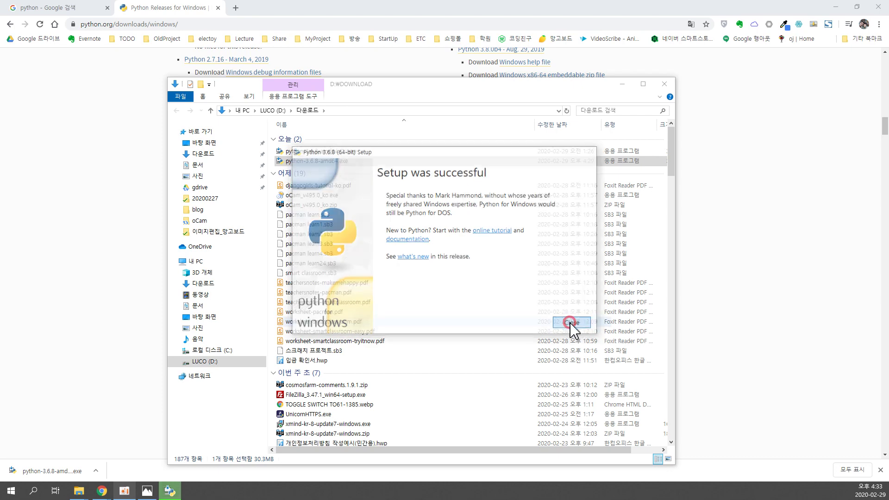
Browse to C:\Python\Python36 to check the installed files
click(219, 351)
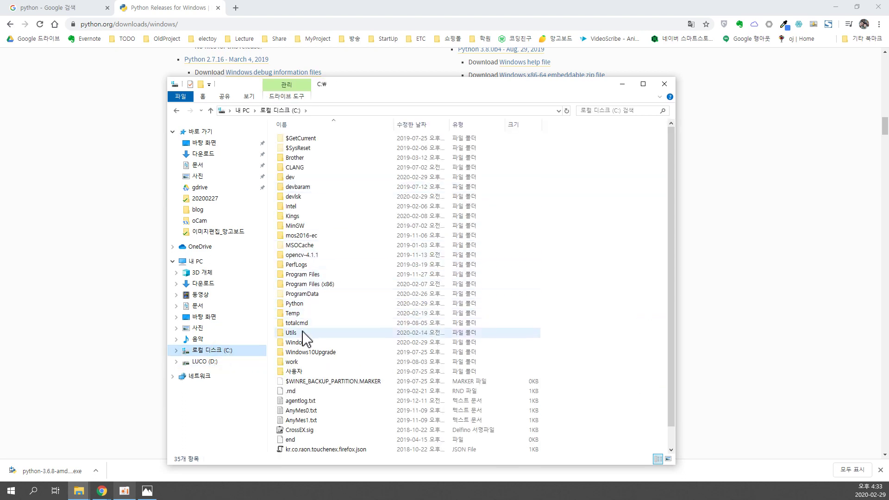
click(296, 304)
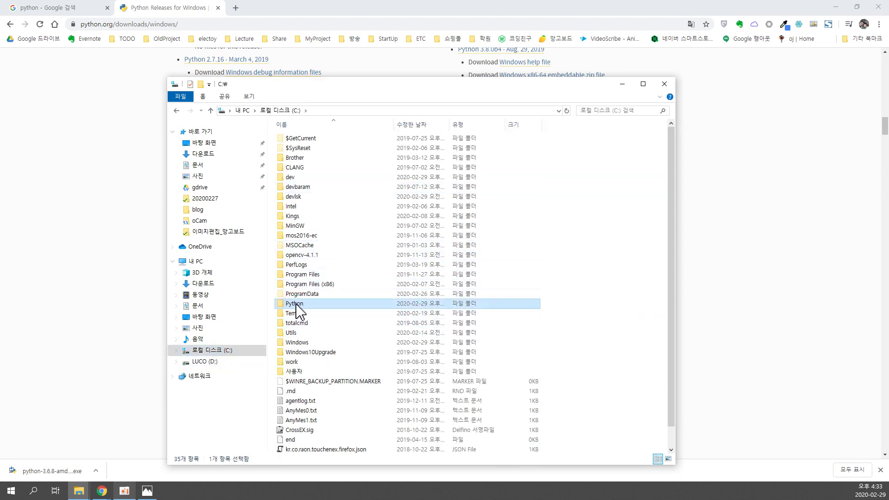
double_click(295, 304)
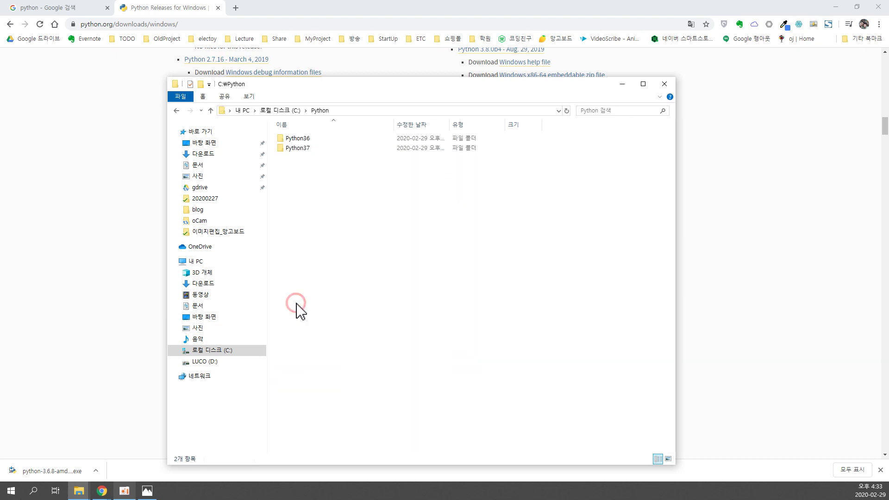
double_click(299, 138)
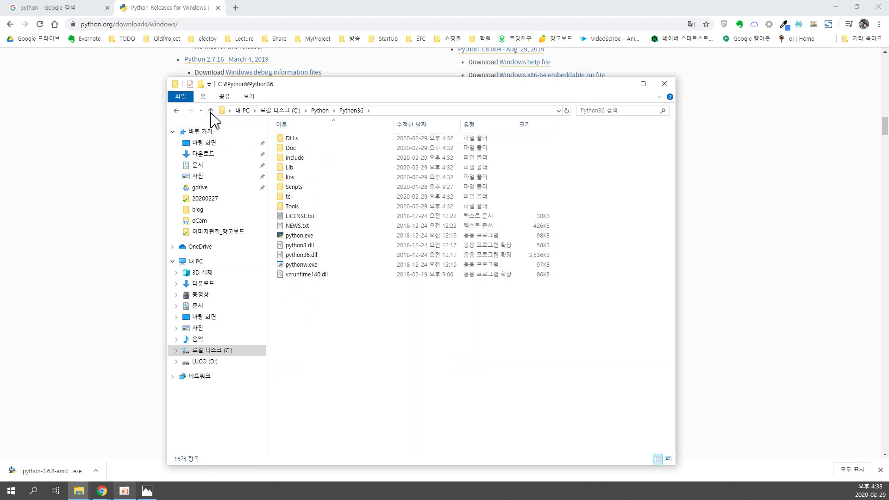
Inspect the neighbouring Python37 folder and its etc subfolder
click(211, 111)
double_click(296, 148)
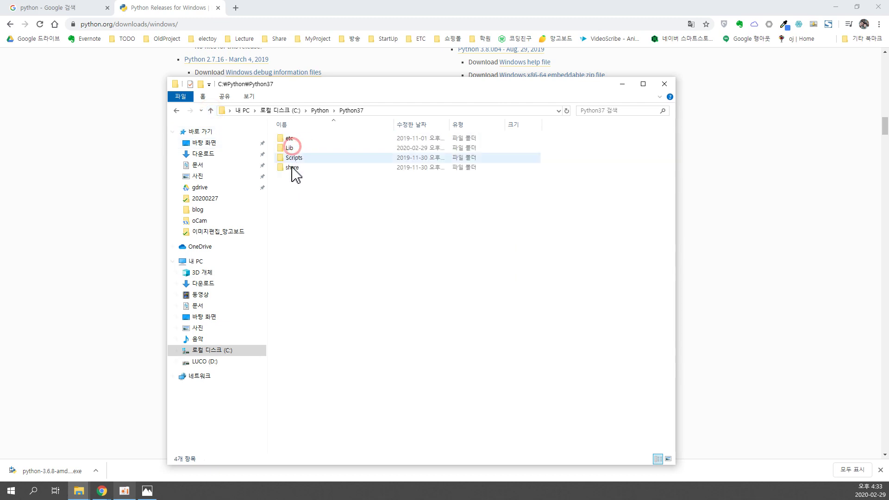
double_click(290, 139)
click(211, 111)
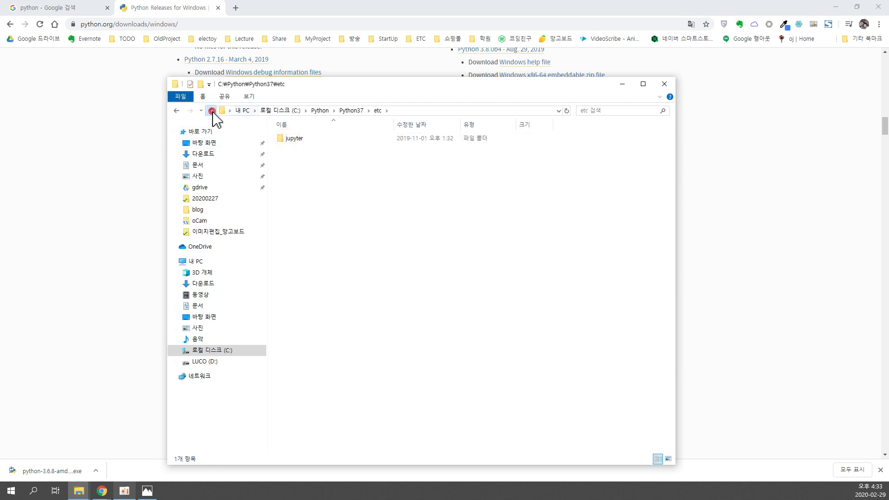
Delete the leftover Python37 folder from C:\Python, moving its progress window out of the way
click(211, 111)
click(296, 139)
click(297, 148)
key(Delete)
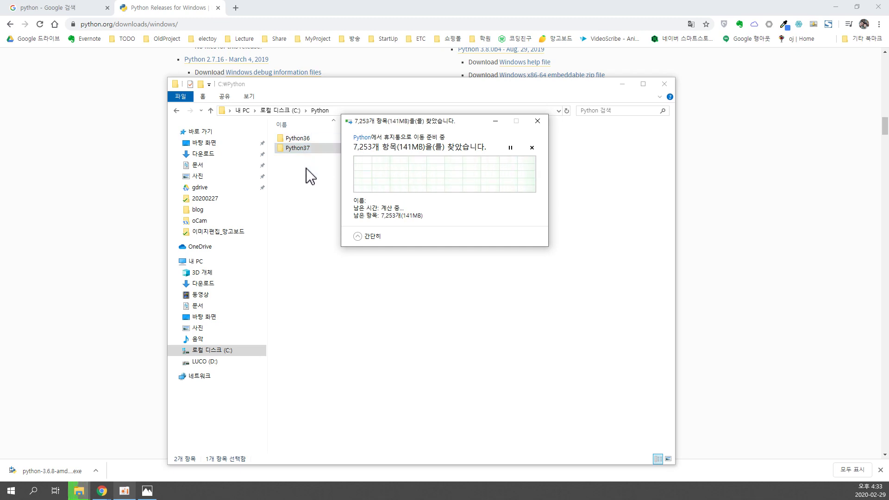
drag(378, 127, 710, 193)
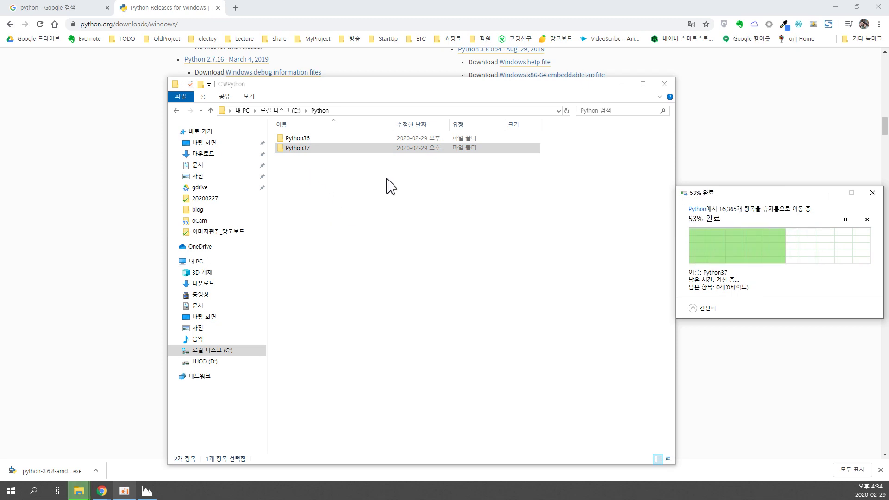
click(302, 142)
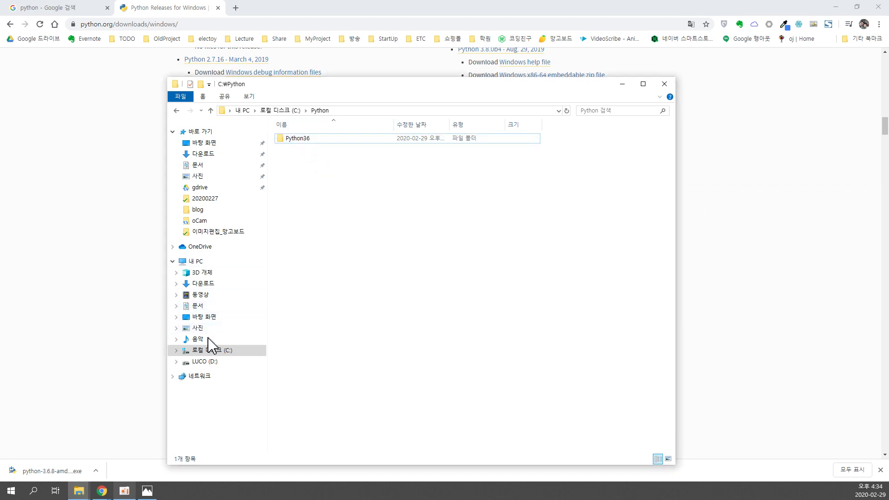
Expand the C: drive and its Python folder in the folder tree and view the contents of Python36
click(176, 351)
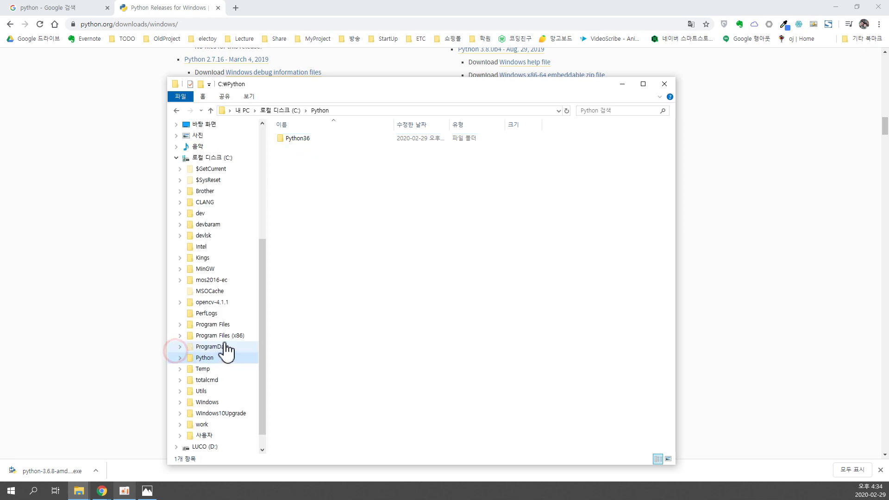
click(214, 158)
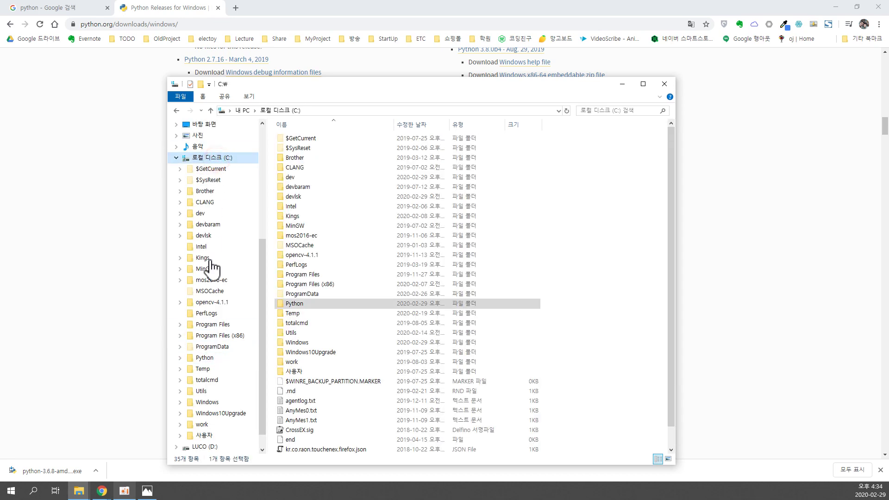
click(205, 358)
click(180, 358)
click(208, 370)
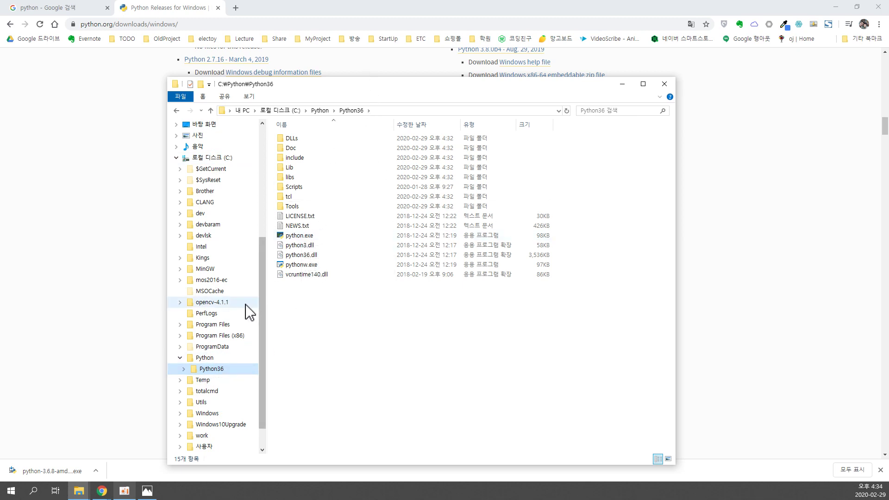
click(199, 214)
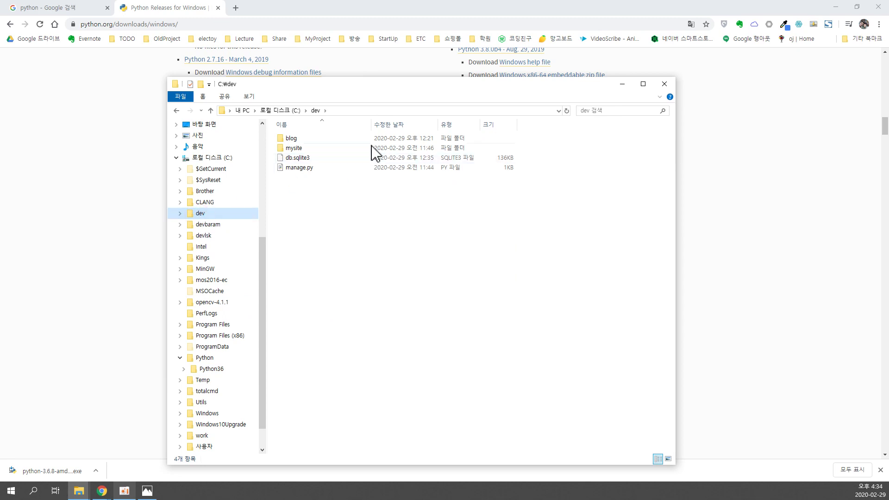
click(374, 111)
text(cmd)
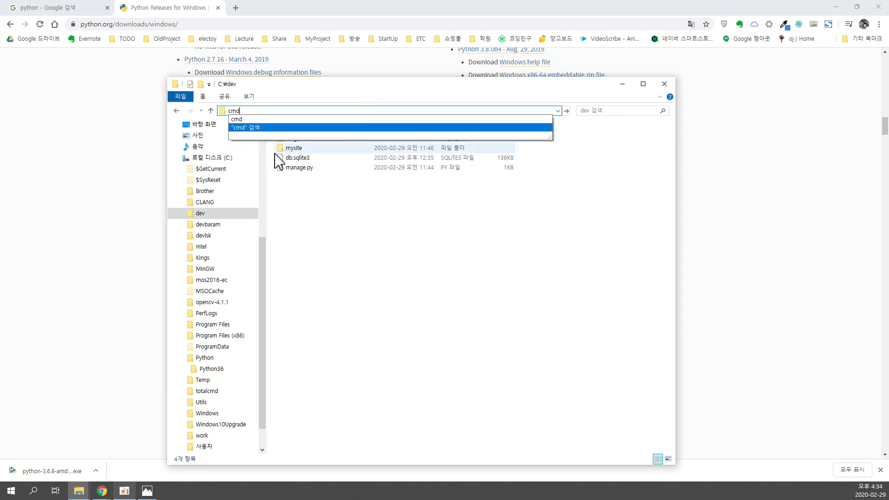
click(209, 214)
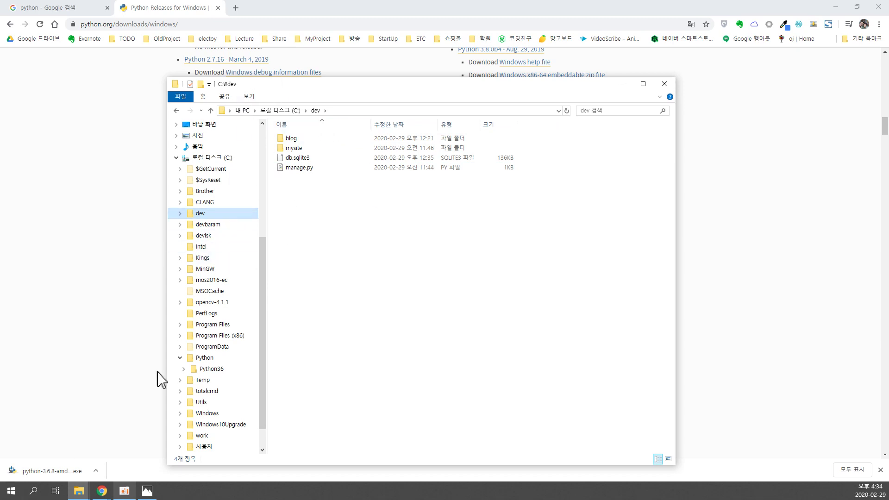
Open a new File Explorer window and browse to the C:\dev folder
right_click(80, 492)
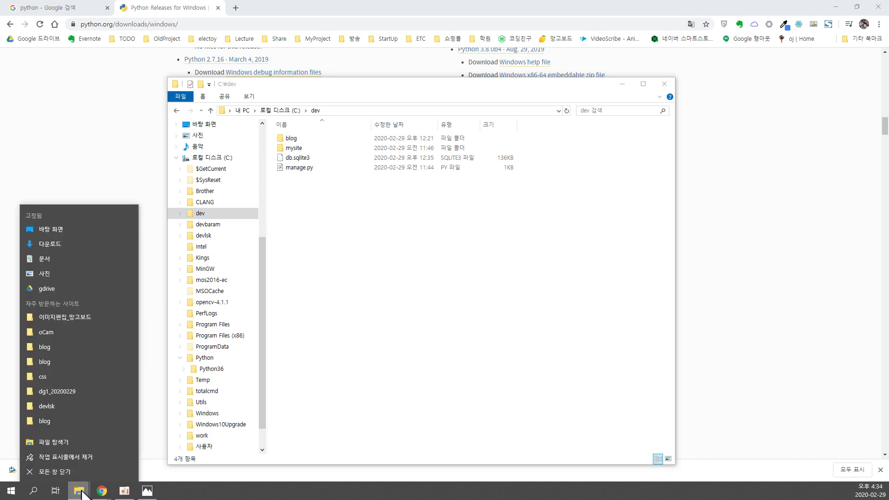
click(70, 443)
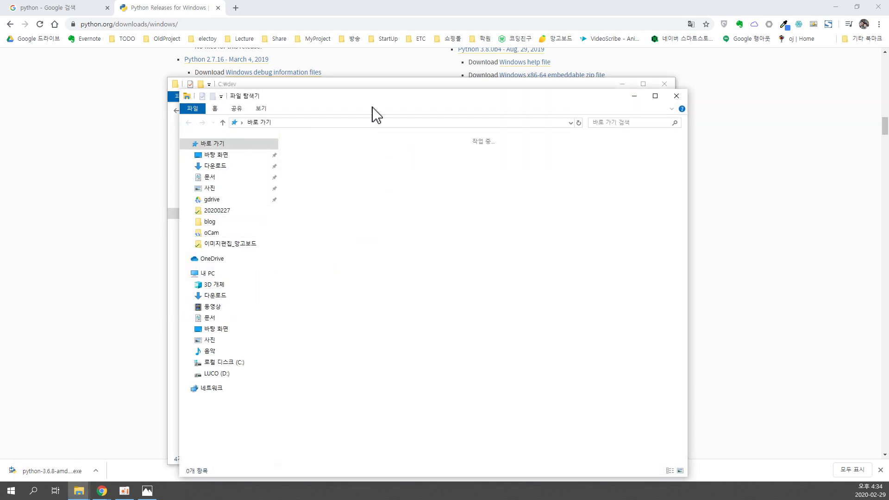
drag(351, 103, 312, 81)
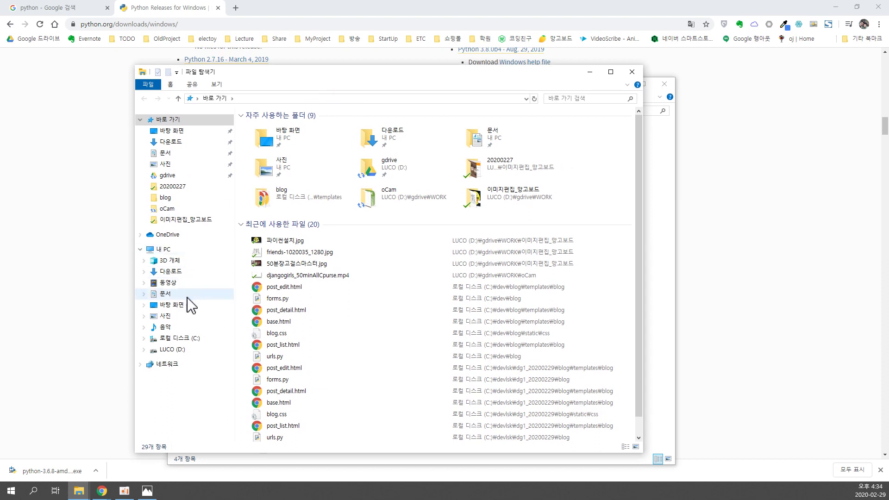
click(181, 339)
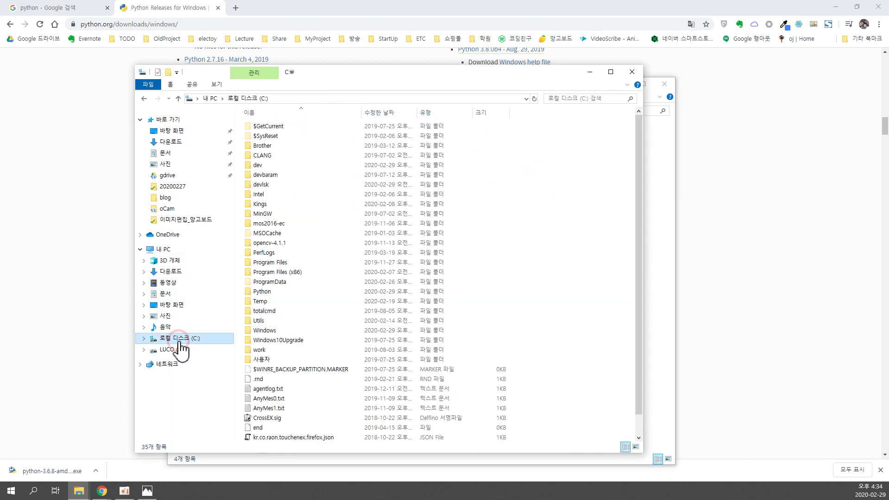
double_click(258, 165)
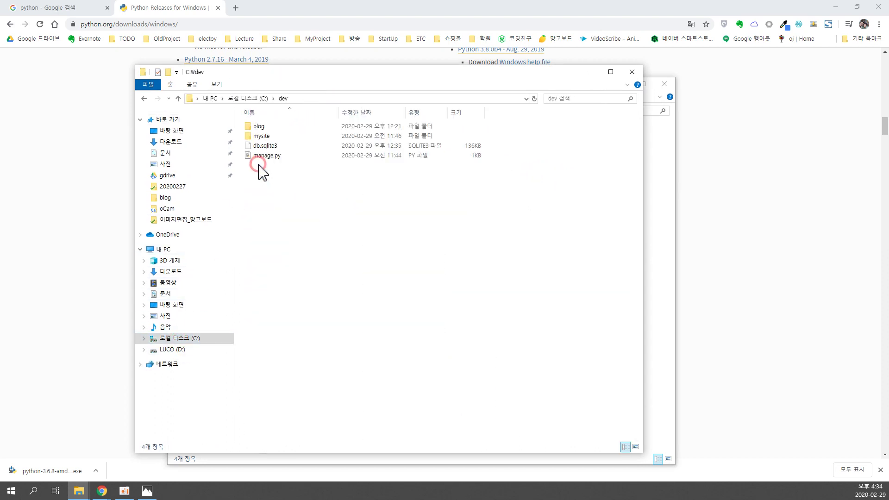
right_click(303, 199)
click(507, 300)
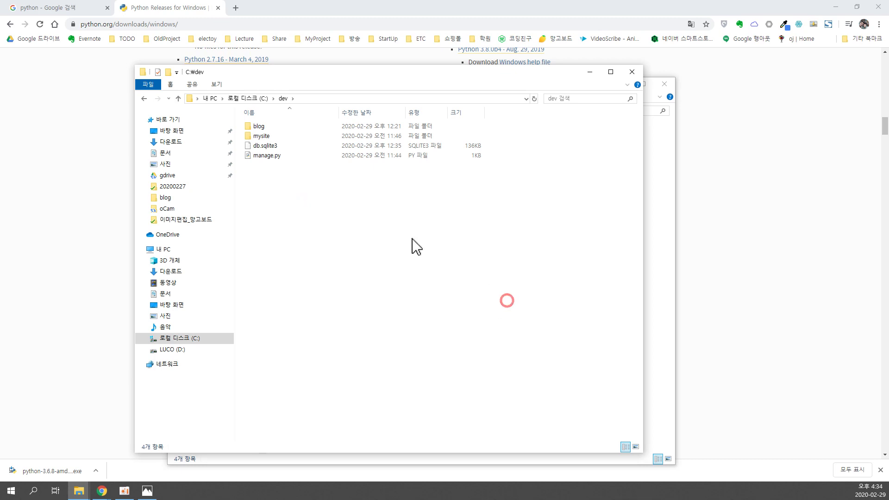
Launch a cmd command prompt from the C:\dev folder and move its window to the upper part of the screen
click(340, 99)
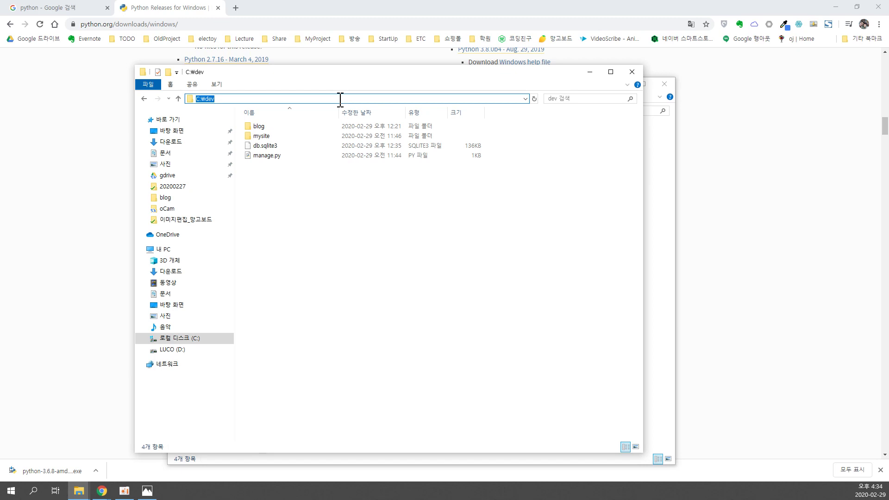
text(cmd)
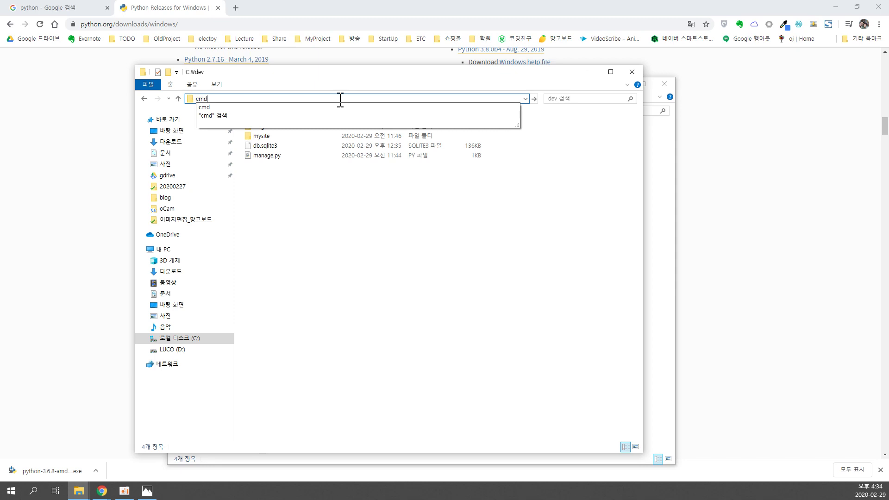
key(Return)
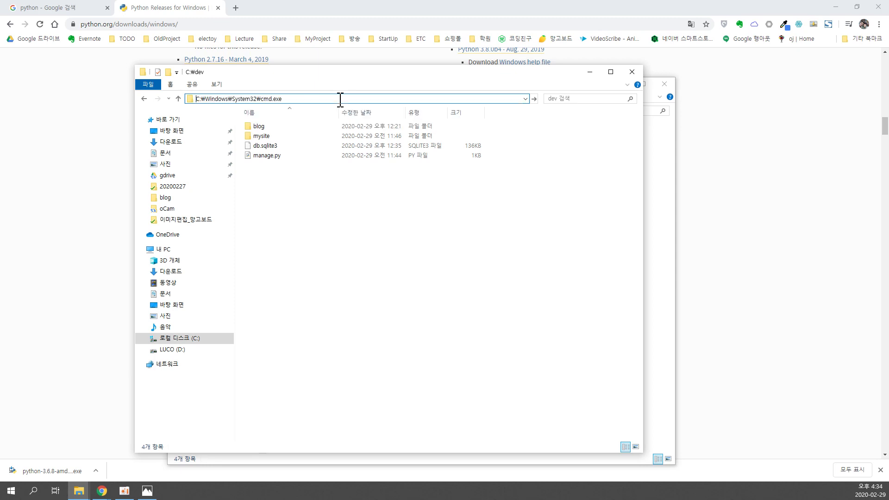
drag(567, 81, 217, 30)
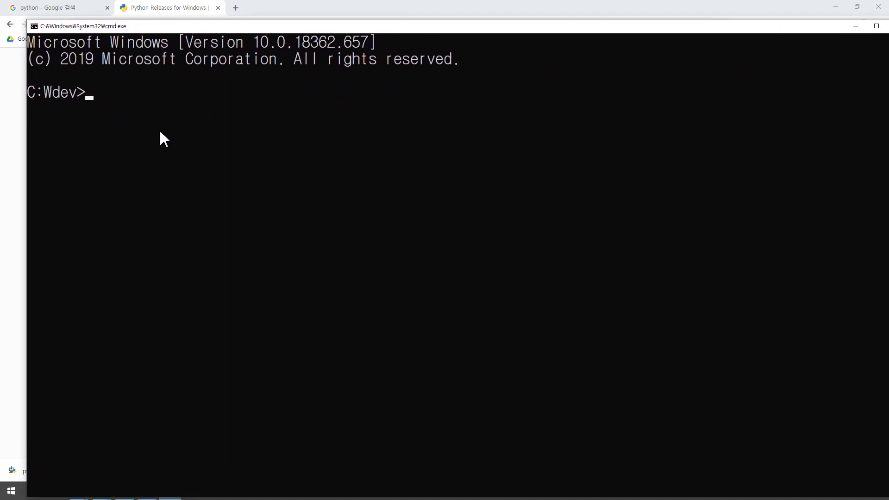
Highlight parts of the C:\dev prompt, add a few blank prompt lines, and list the folder's contents with dir
click(36, 93)
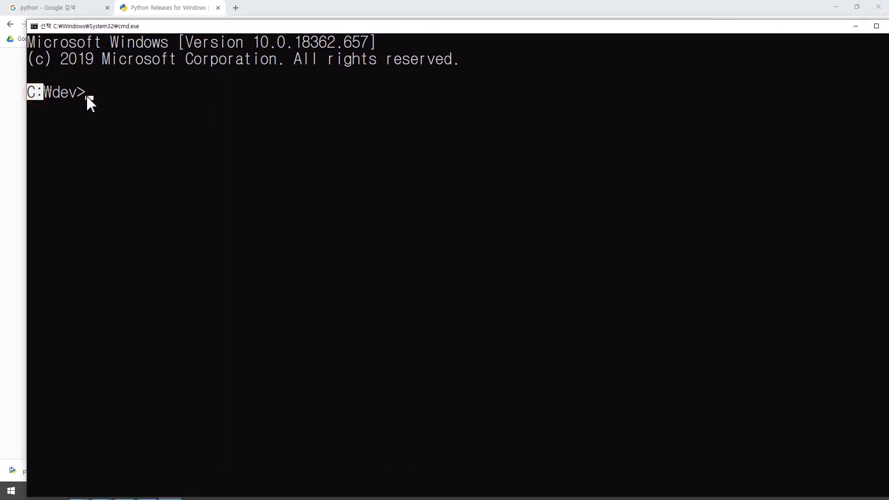
drag(76, 98, 57, 99)
click(96, 92)
key(Return)
key(Return)
key(Return)
key(Return)
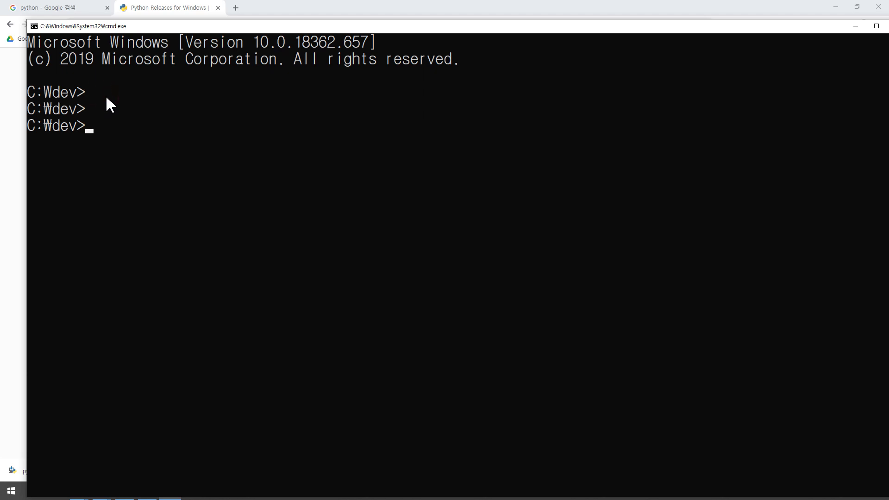
text(dir)
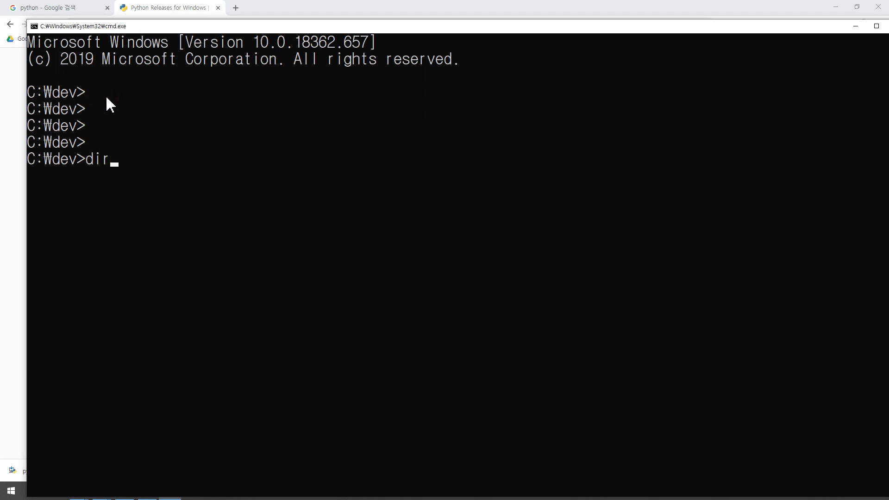
key(Return)
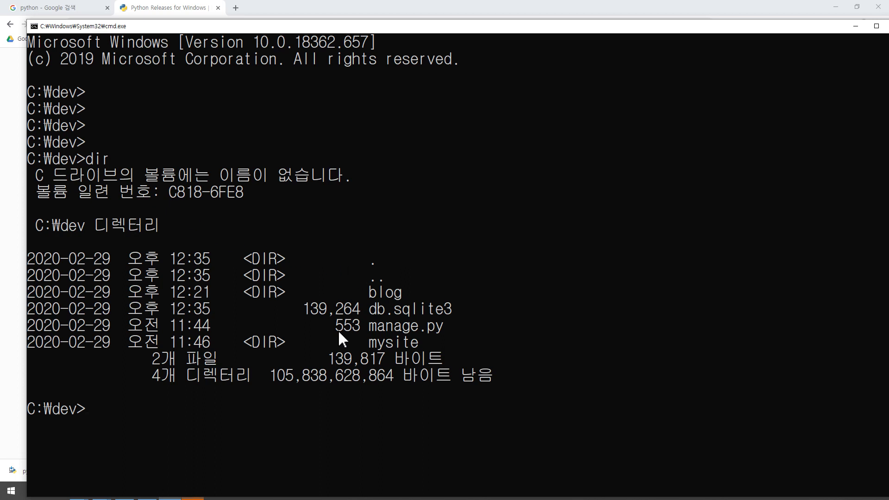
Start the Python interpreter from C:\dev and highlight the version number and the MSC 64-bit build details in its banner
text(python)
key(Return)
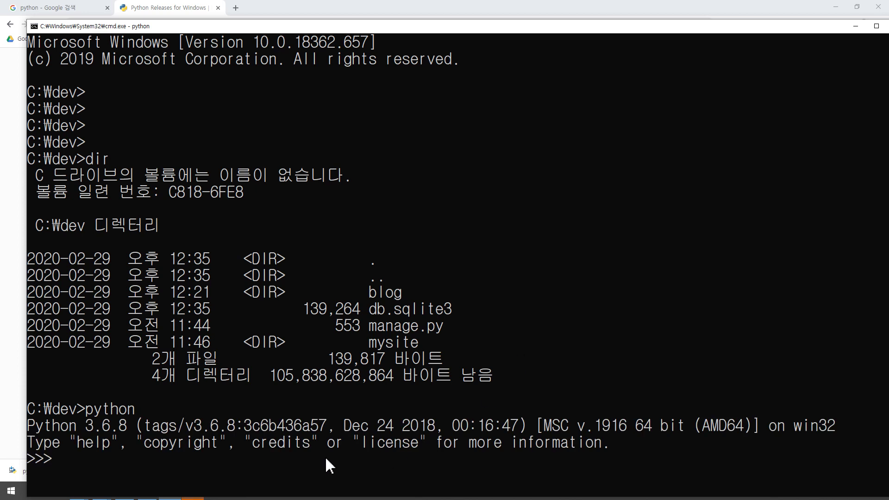
drag(86, 431, 111, 429)
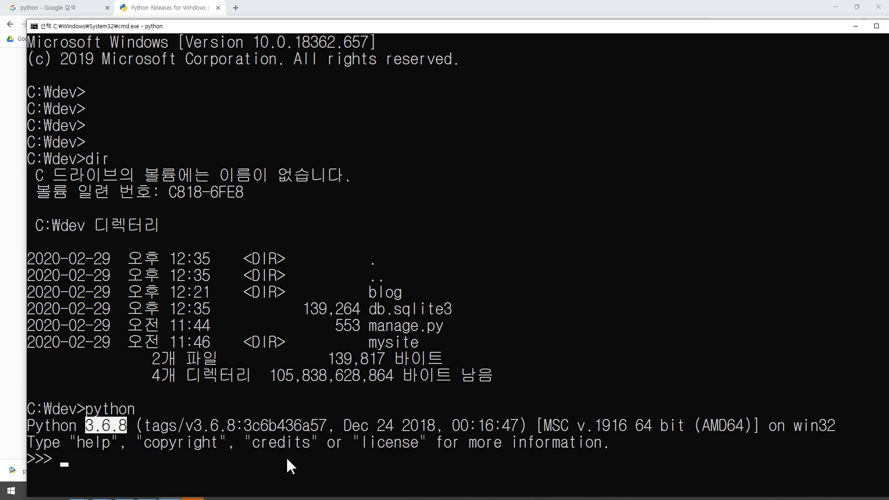
click(205, 454)
click(290, 444)
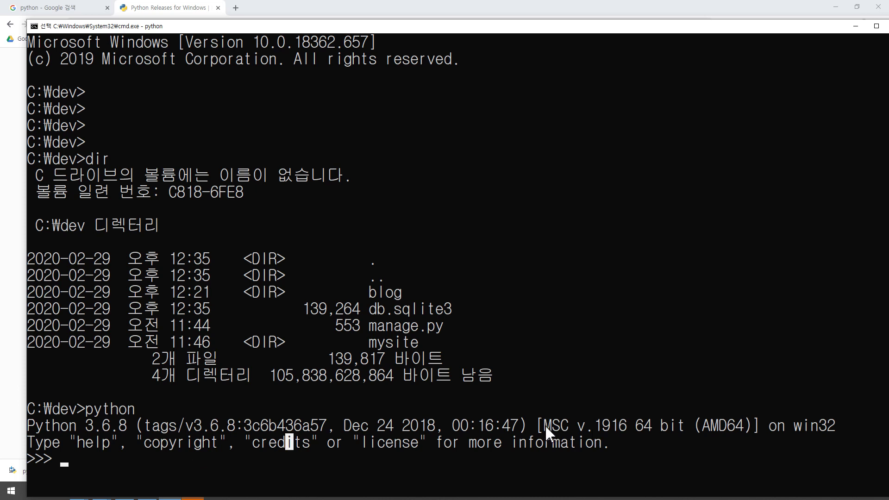
drag(544, 426, 614, 437)
drag(690, 432, 636, 435)
click(515, 442)
Clear the text selection and leave the Python interpreter with exit()
key(Escape)
key(Return)
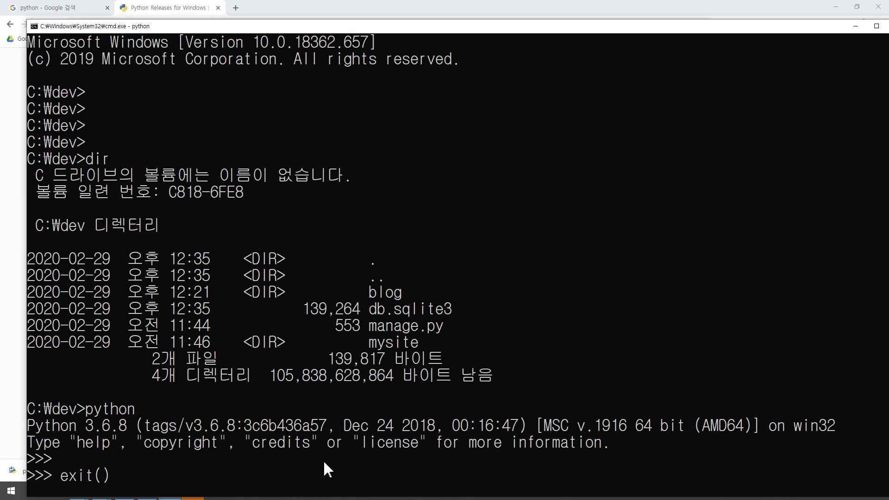
key(Return)
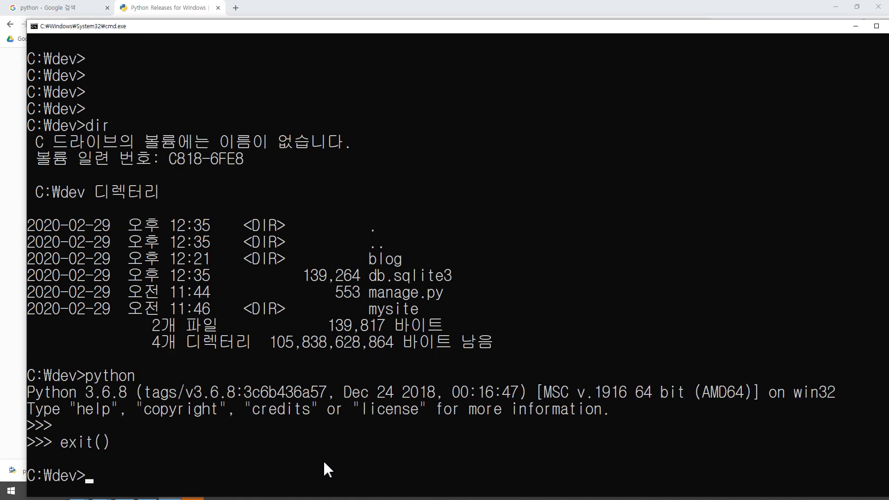
List the installed packages with pip list and highlight the entered python and pip list commands
text(pip list)
key(Return)
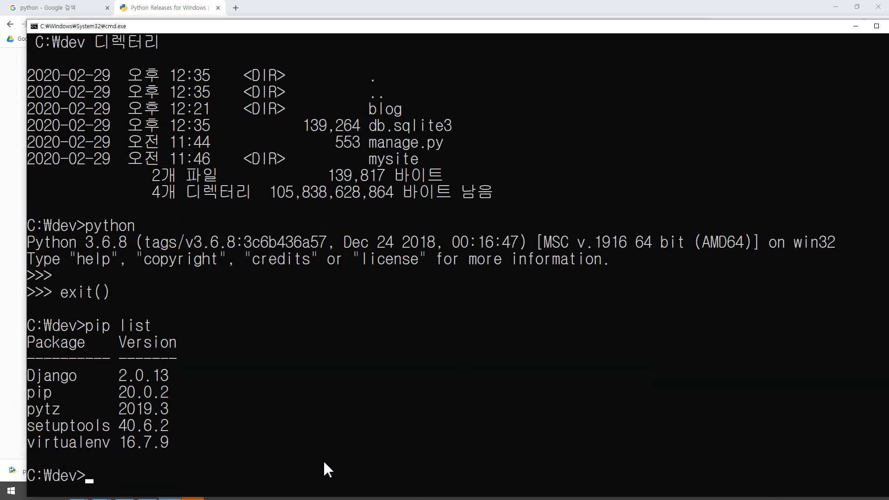
drag(86, 225, 135, 225)
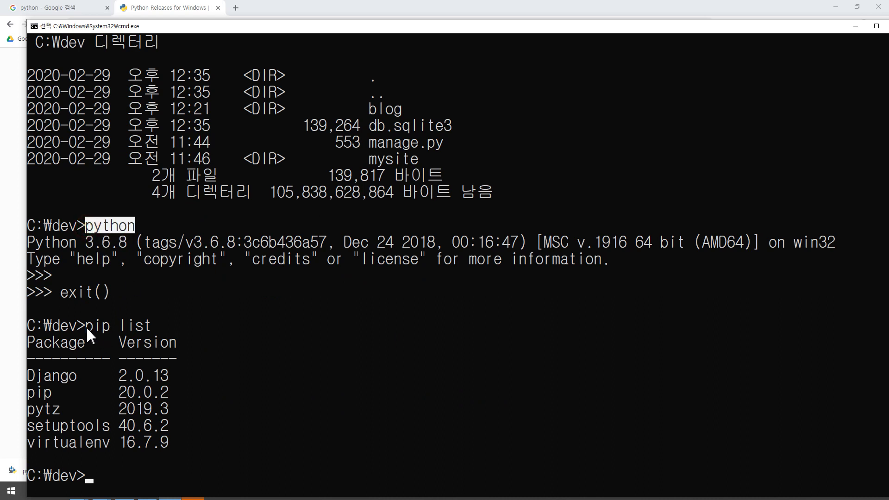
drag(86, 327, 177, 329)
click(90, 392)
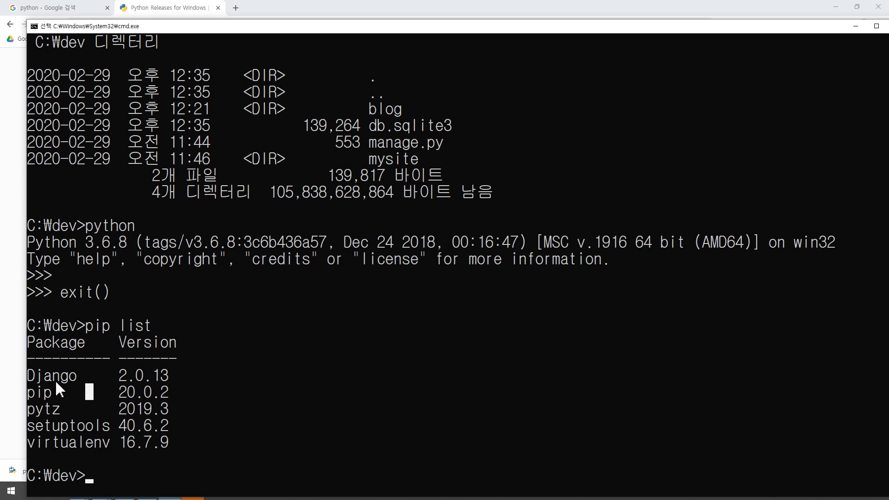
Highlight Django, the pip to setuptools entries and virtualenv in the package list, and clear the highlighting
drag(32, 375, 75, 373)
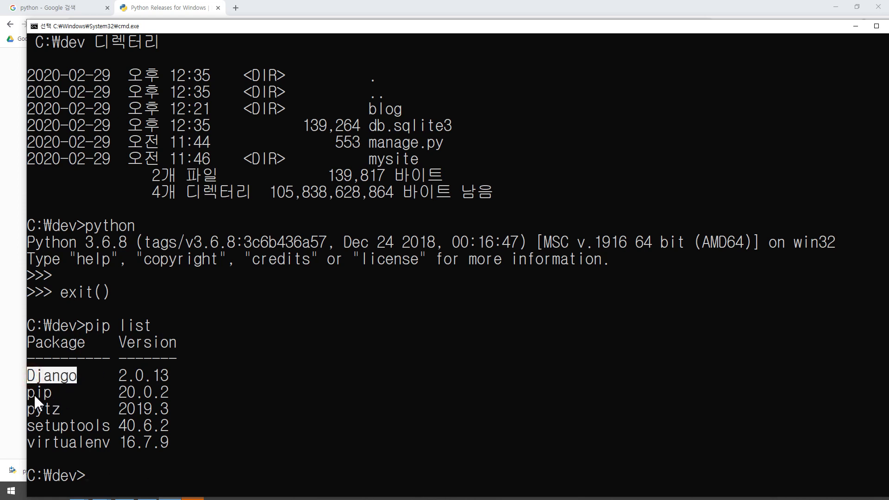
drag(31, 393, 110, 434)
drag(28, 443, 116, 456)
click(105, 457)
click(154, 472)
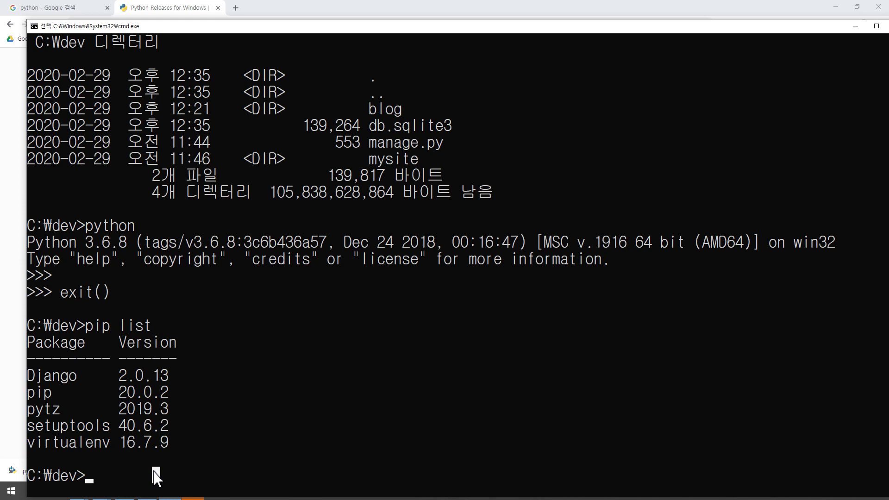